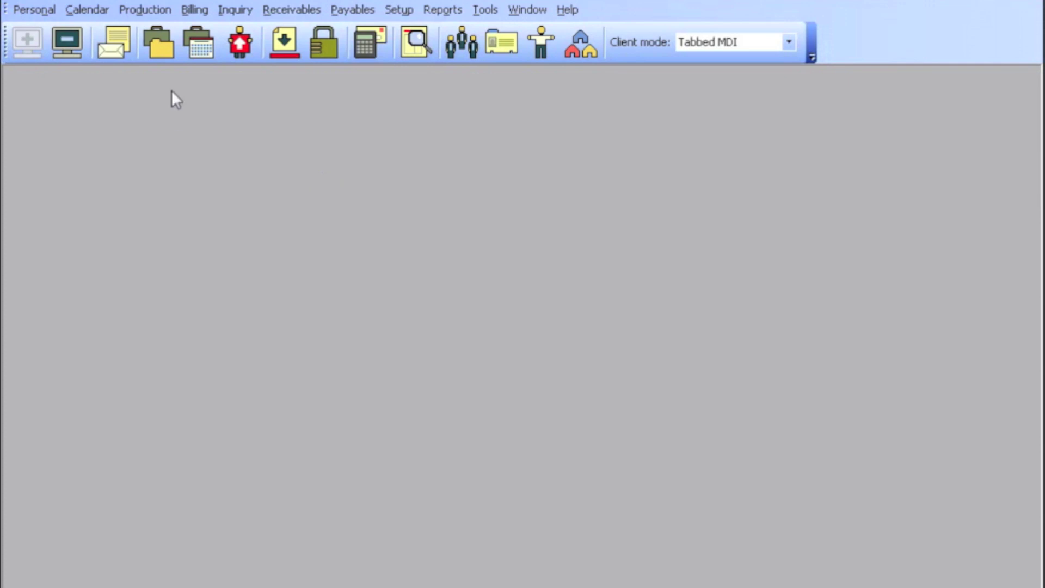
Step: Open the Calendar Manager and show the confirmation options for the jobs dated 11/2/2012
click(201, 51)
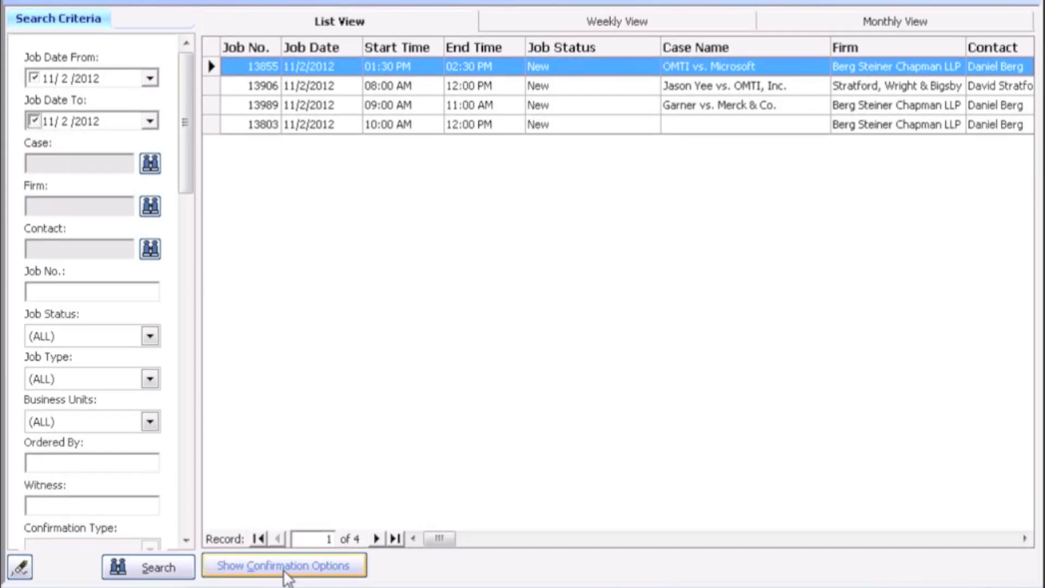
click(284, 571)
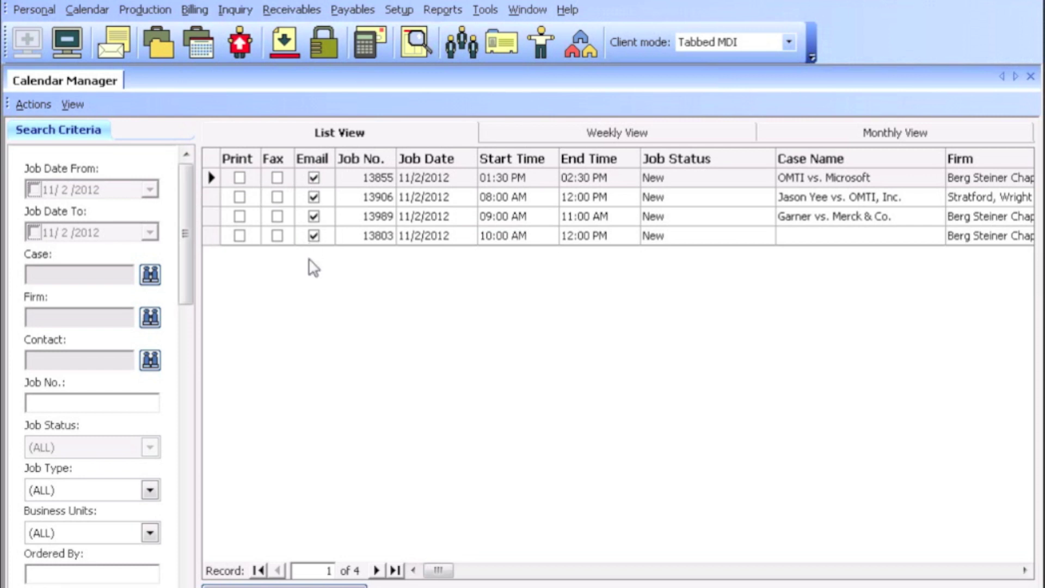
Step: Examine the email confirmation setting of the first job and the available job actions, and hide the confirmation options
click(313, 175)
click(314, 178)
right_click(407, 198)
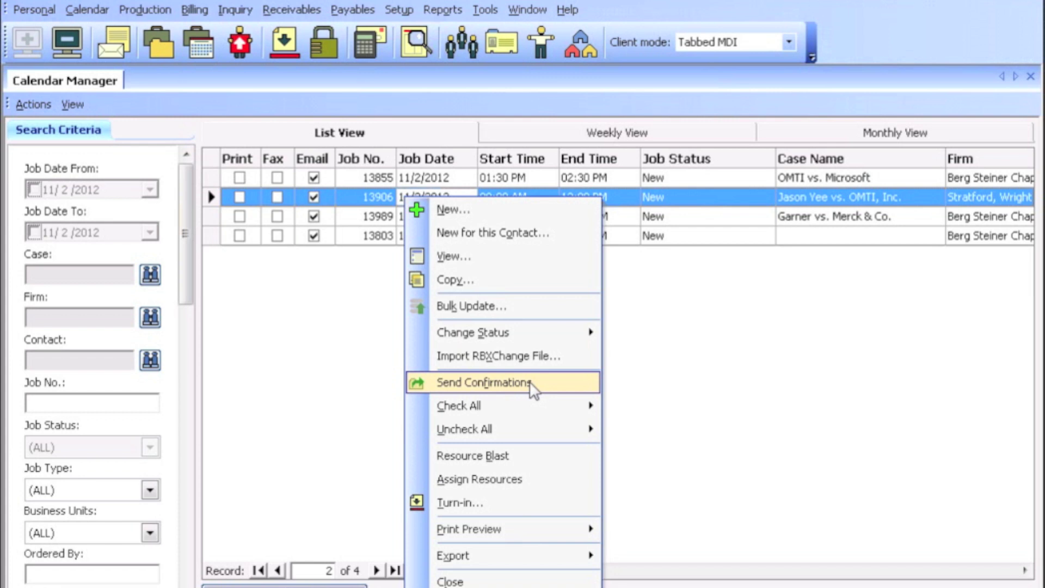
click(718, 373)
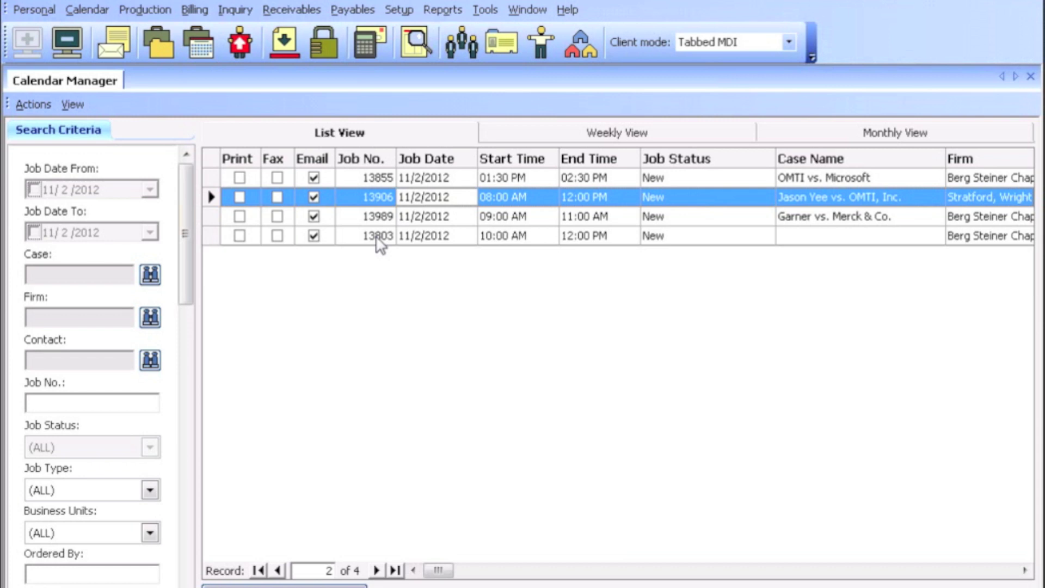
click(284, 586)
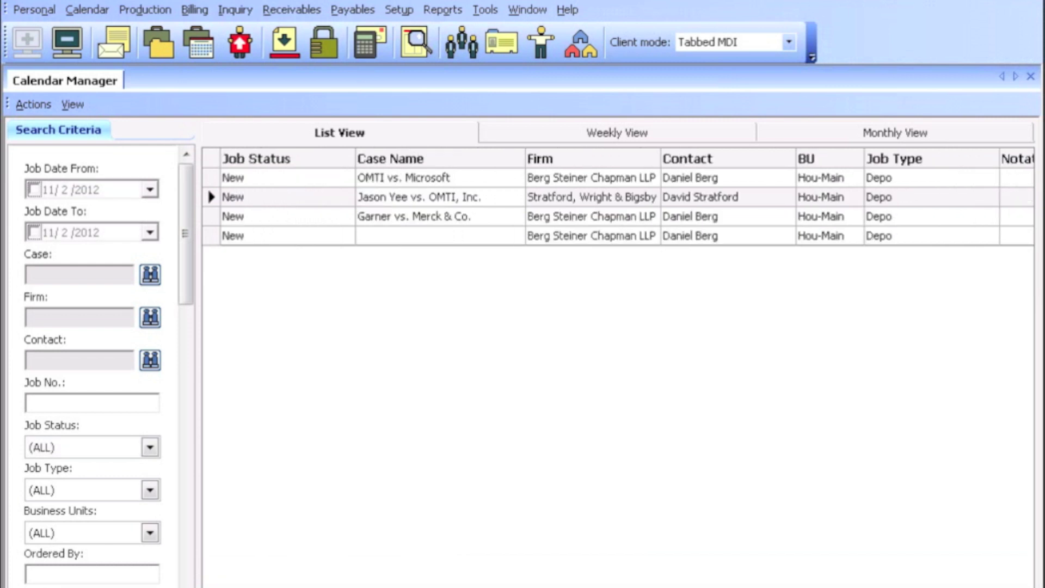
Step: Open the OMTI vs. Microsoft job to review its details and available status changes, and close it
click(472, 180)
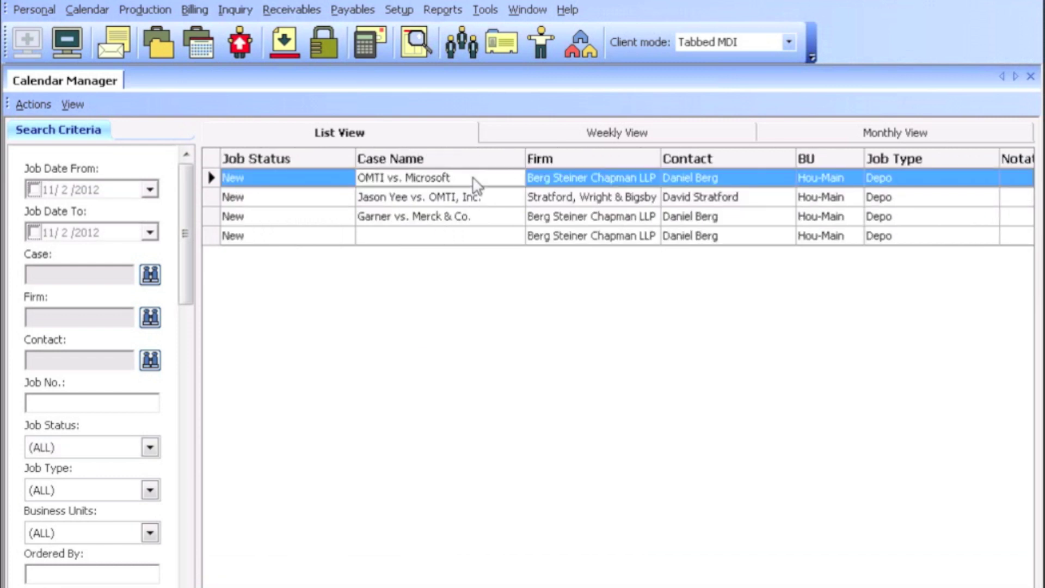
double_click(473, 183)
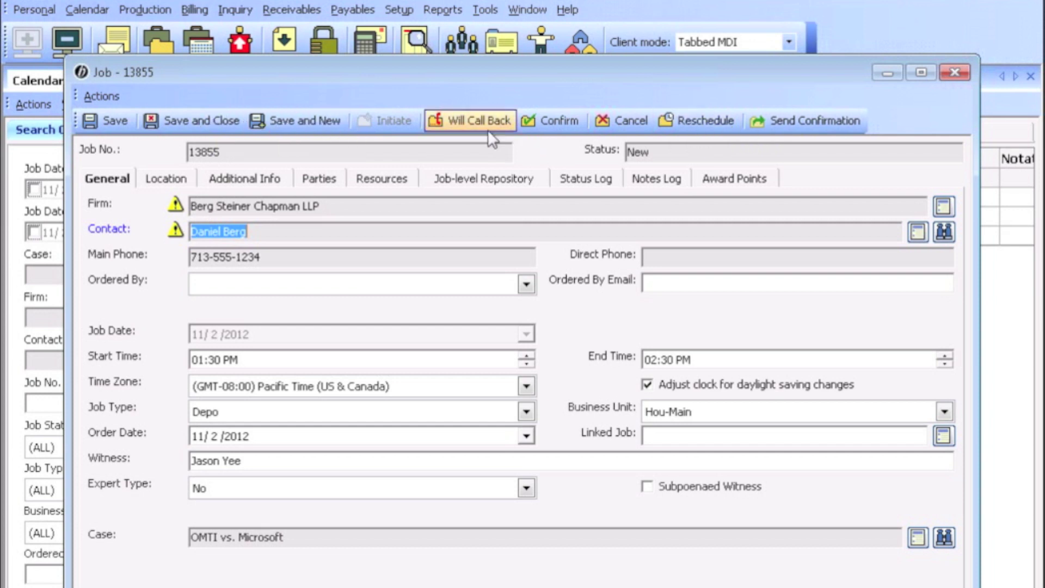
click(190, 121)
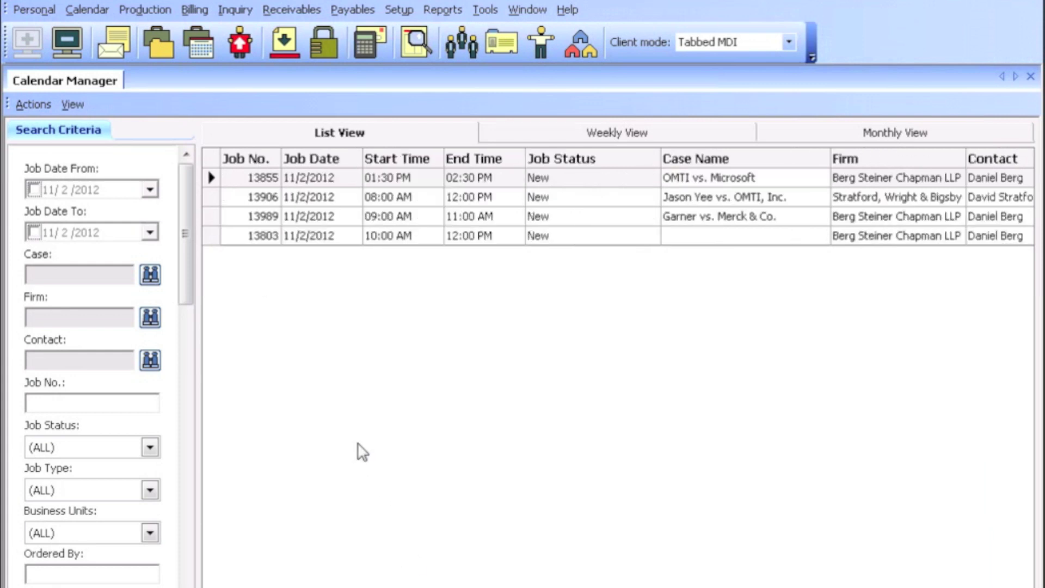
Step: Confirm the OMTI vs. Microsoft job, add the contact's first name to the "Confirmed by" remark, and save and close the job
click(463, 181)
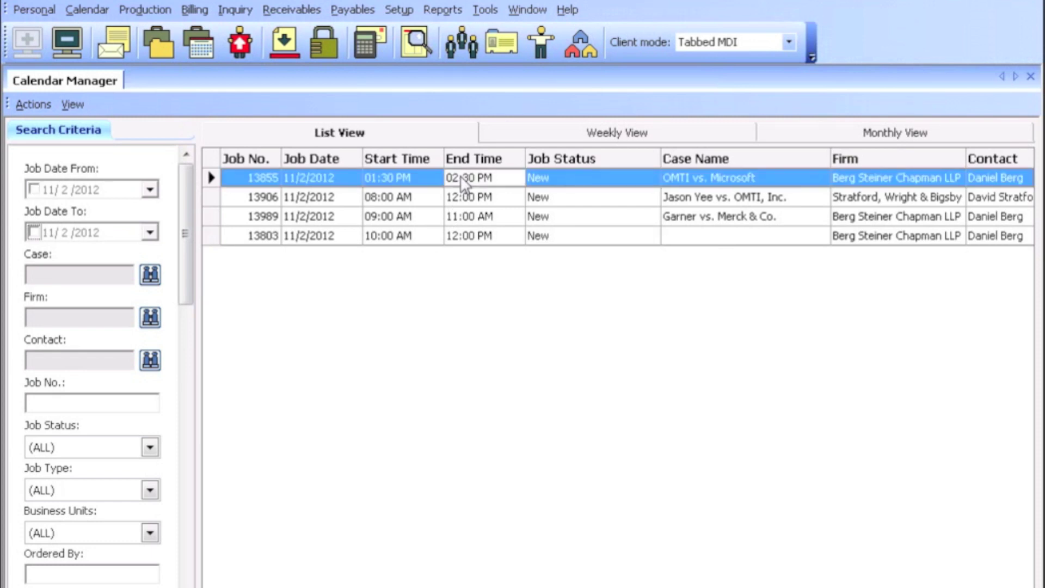
double_click(463, 181)
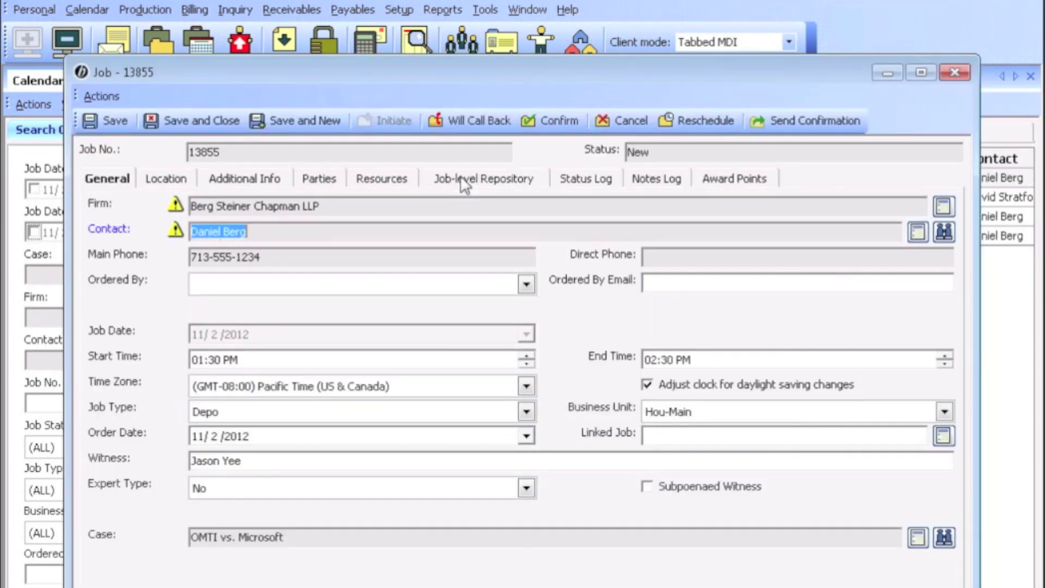
double_click(285, 257)
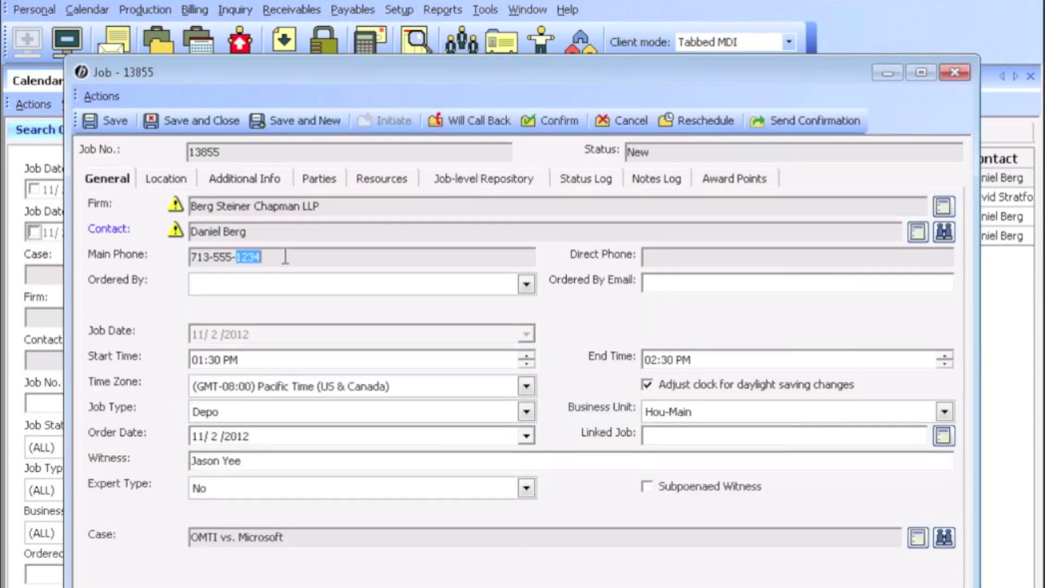
key(shift+Tab)
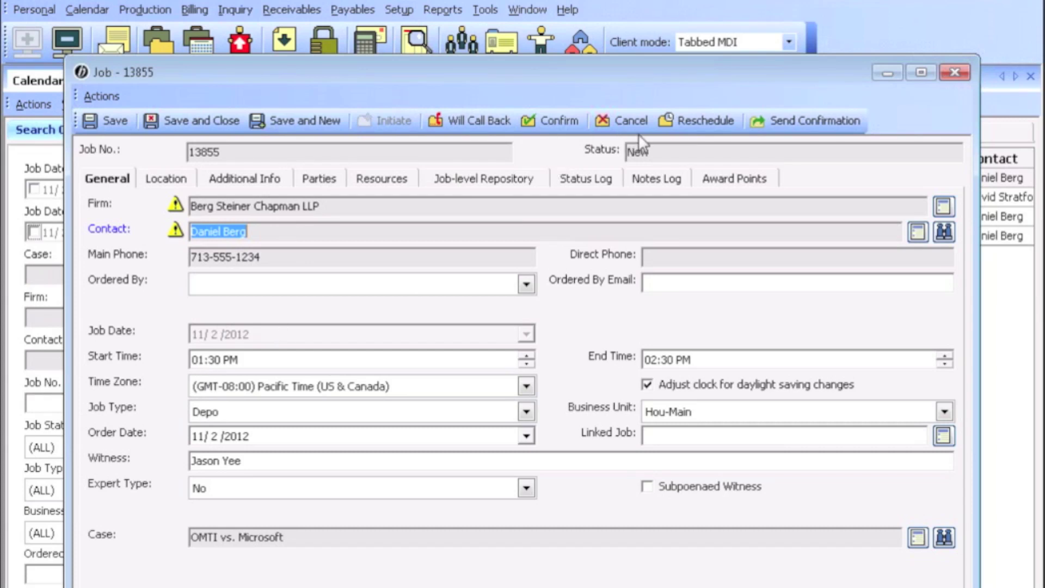
click(559, 127)
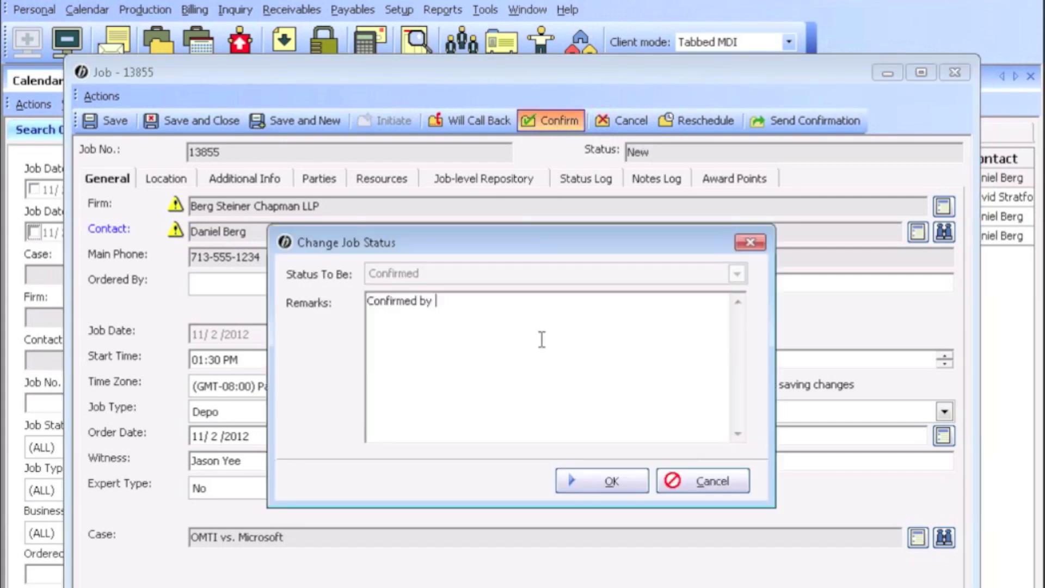
text(Daniel.)
click(596, 480)
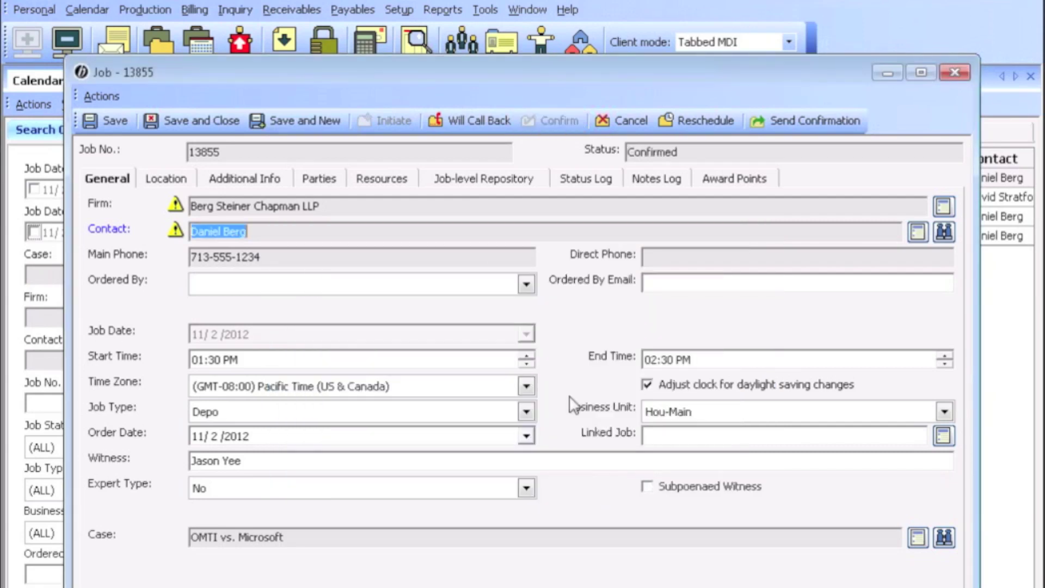
click(197, 120)
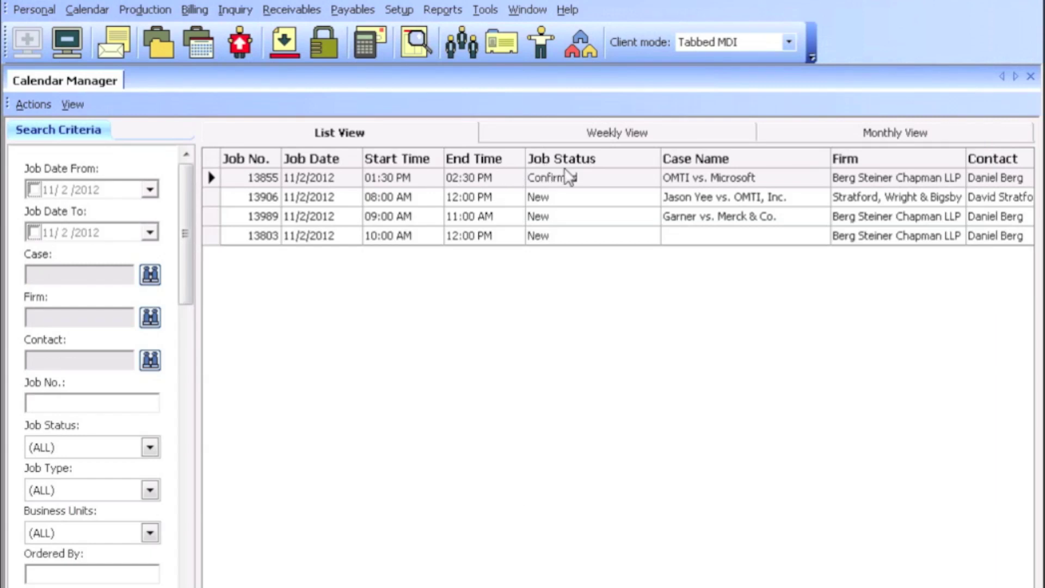
Step: Cancel the 08:00 AM Stratford, Wright & Bigsby job, complete the "Cancelled by" remark with the orderer's first name, and save and close it
click(554, 205)
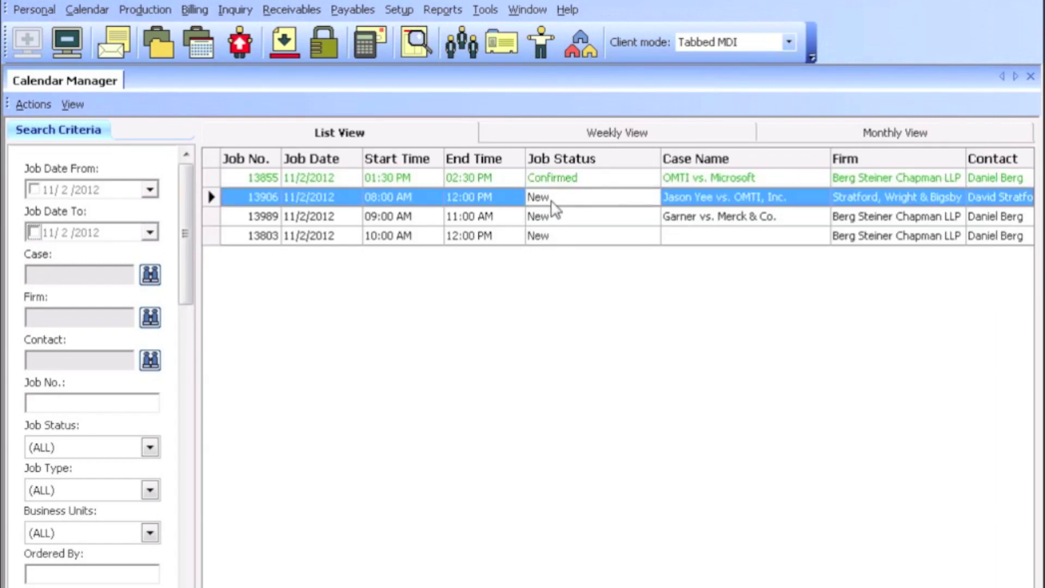
double_click(526, 201)
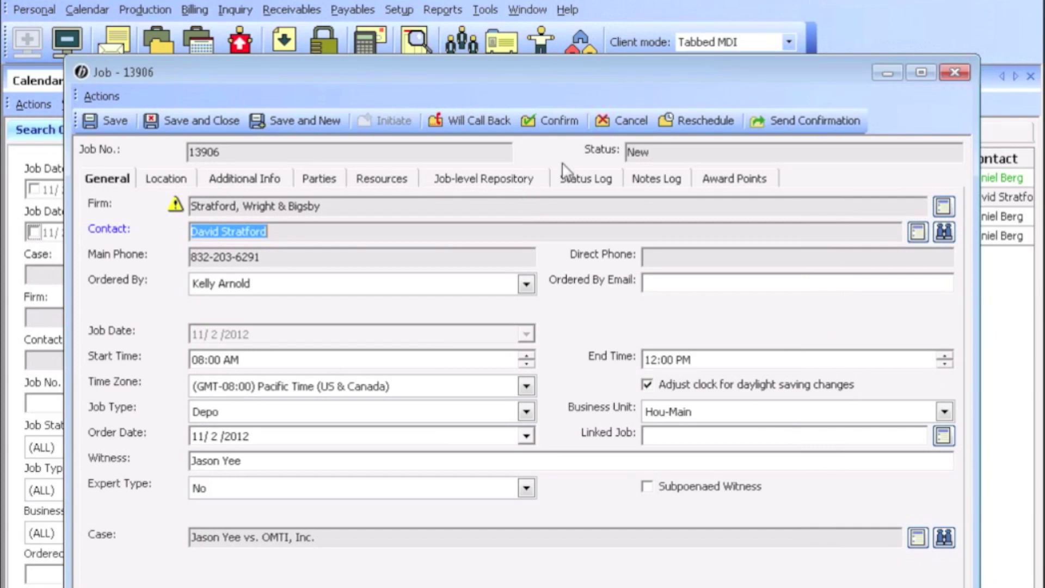
click(263, 257)
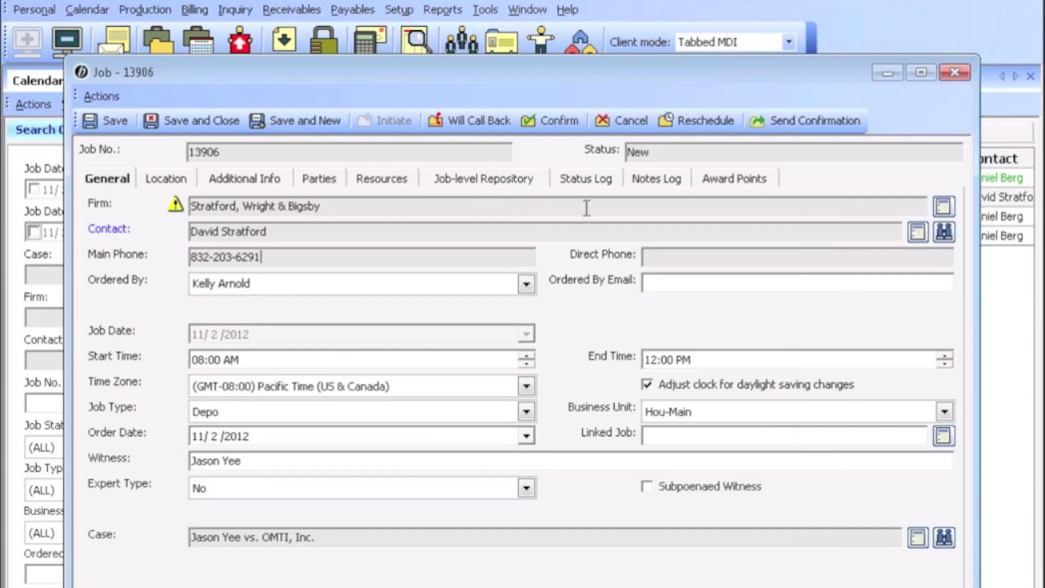
click(622, 119)
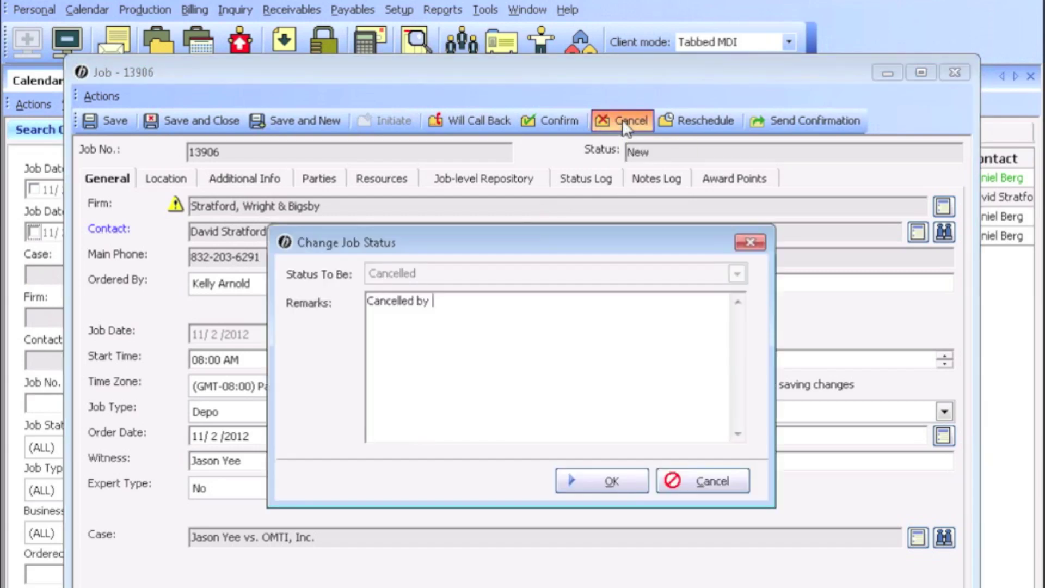
text(Kelly.)
click(594, 475)
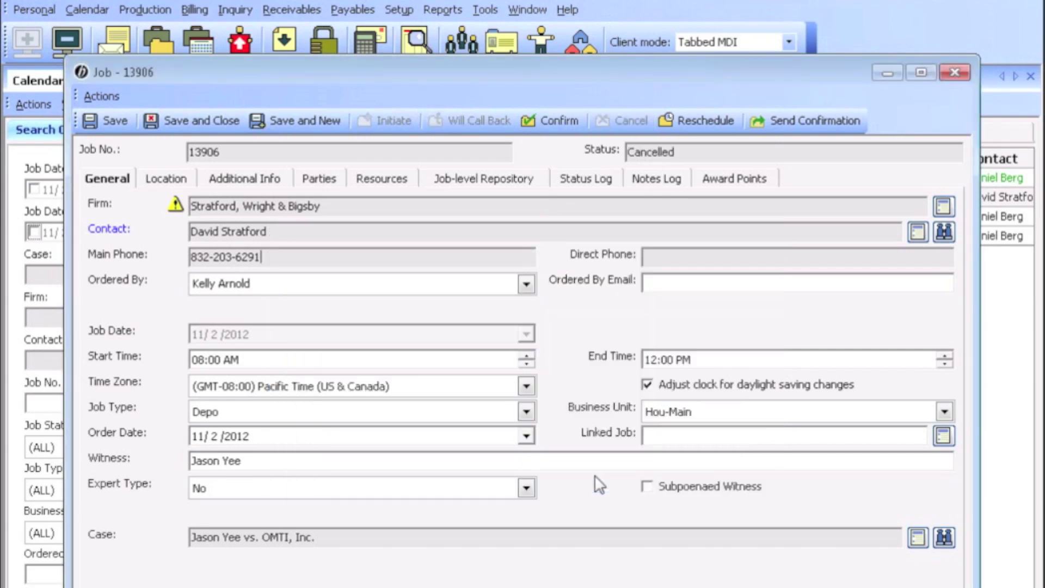
click(209, 122)
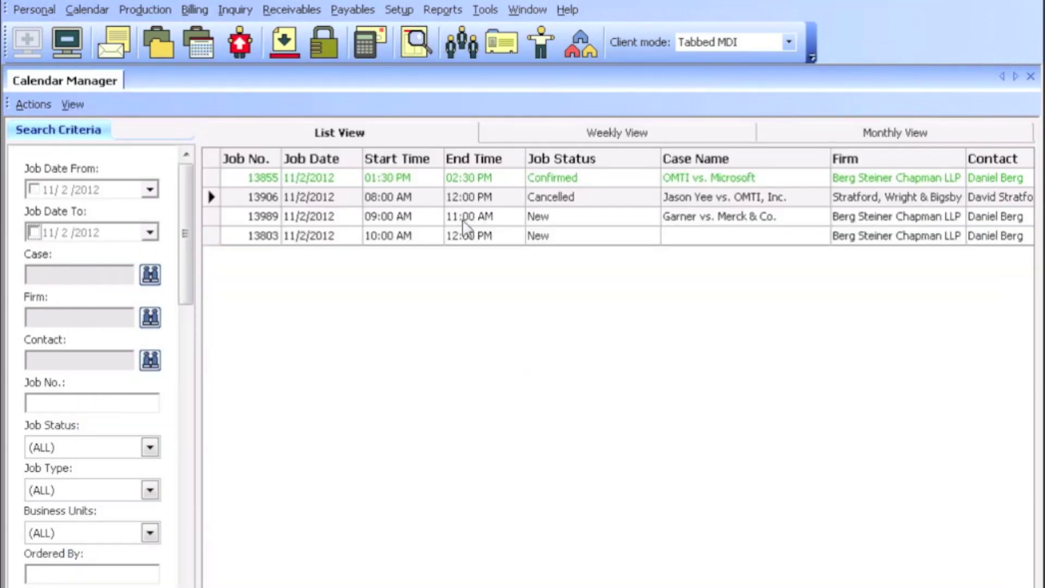
Step: Open the 09:00 AM Berg Steiner Chapman LLP job dated 11/2/2012
click(466, 223)
double_click(466, 224)
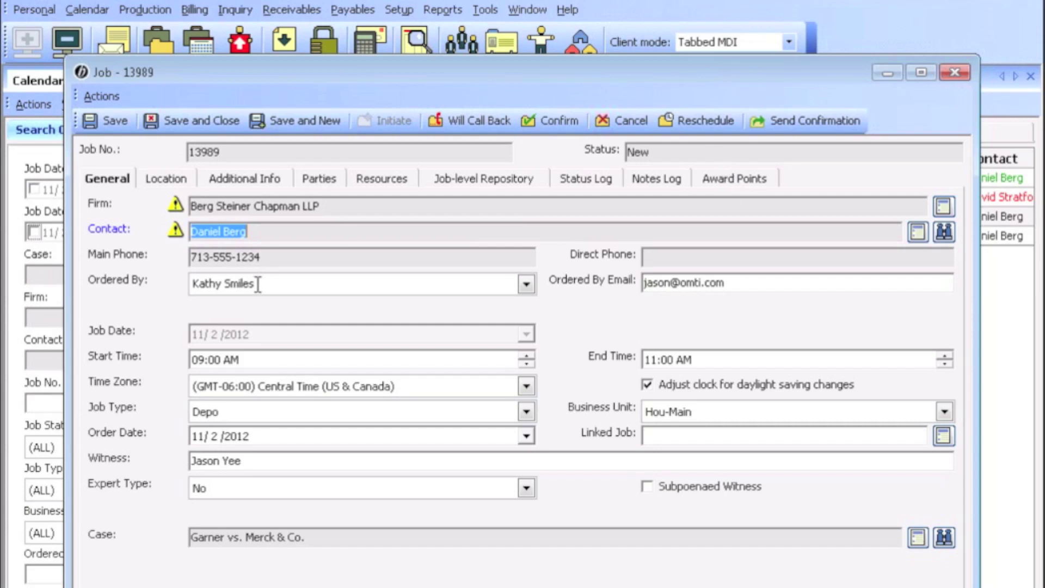
click(708, 119)
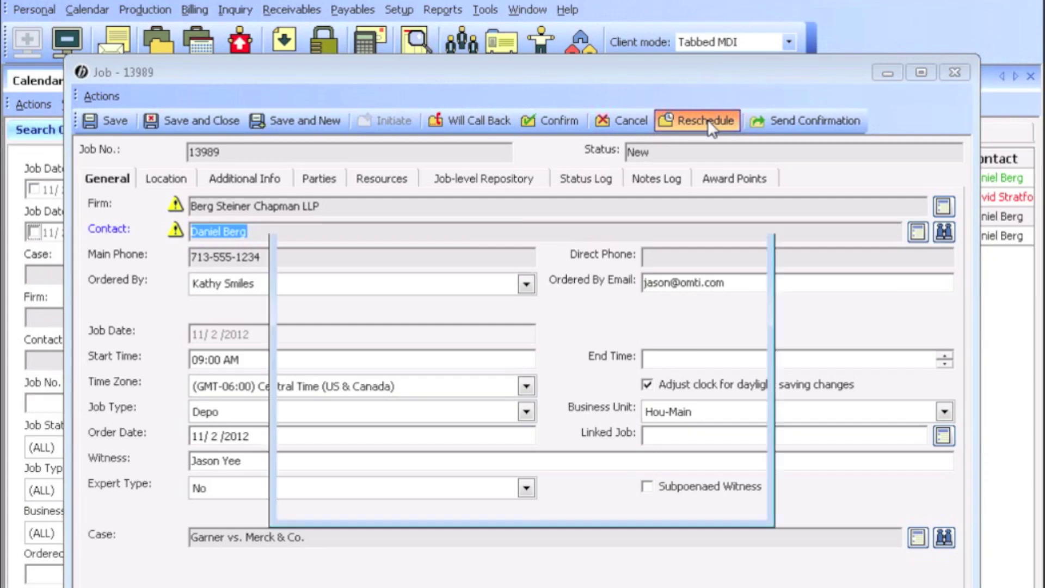
click(498, 254)
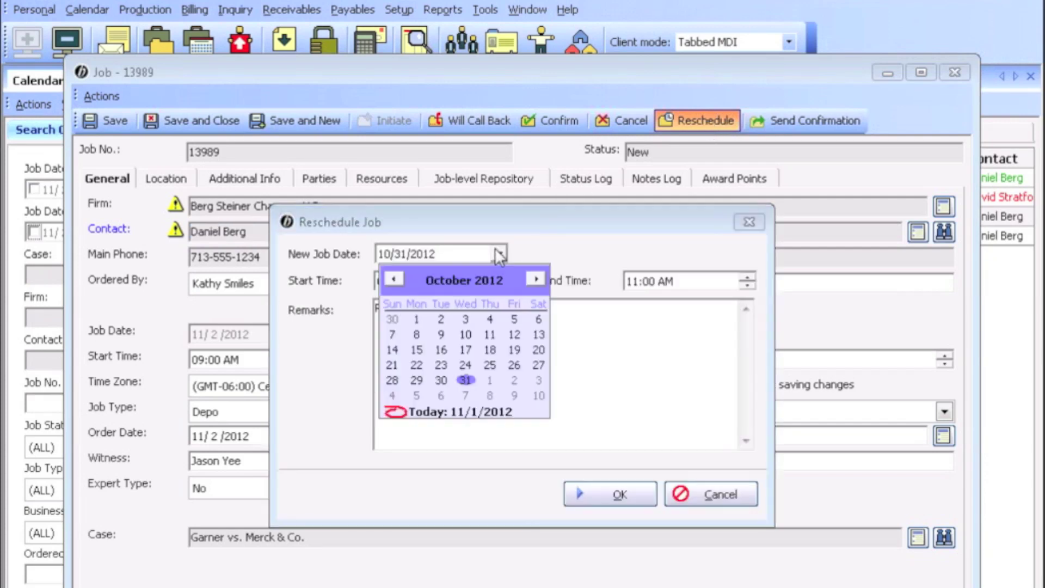
click(514, 380)
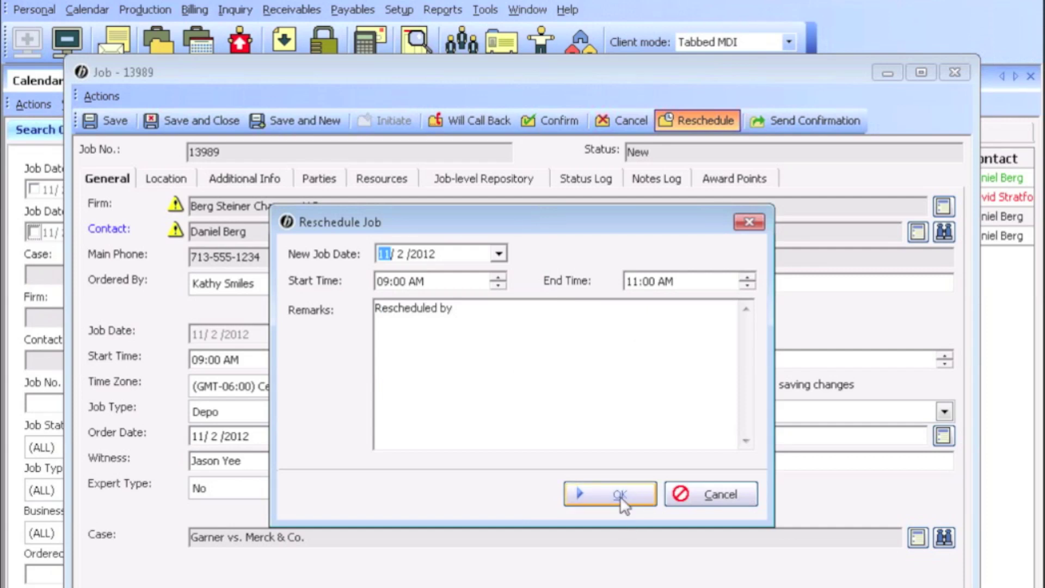
click(702, 498)
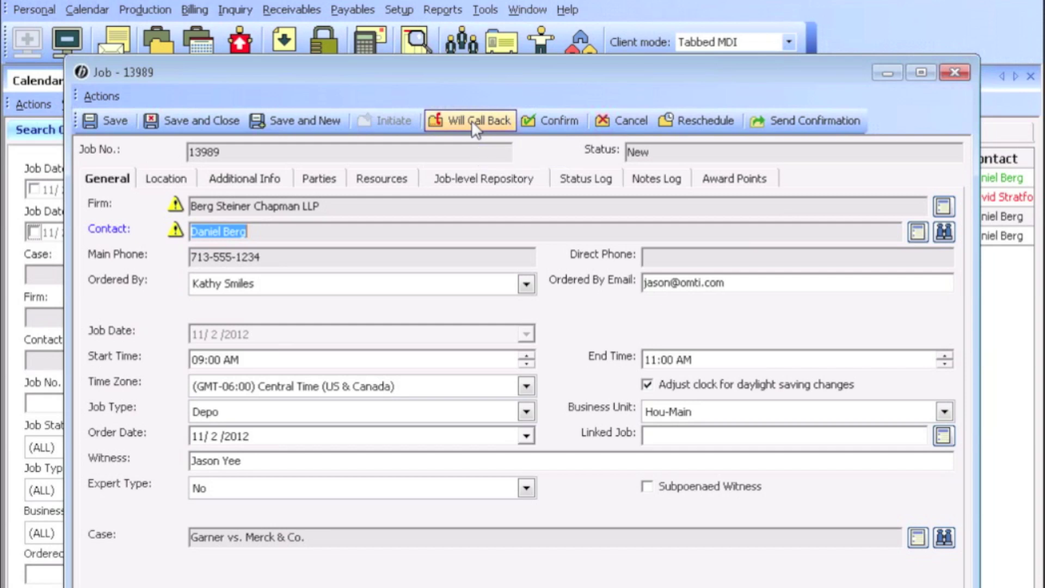
Step: Confirm the 09:00 AM job with the orderer's first name in the remarks, and save and close it
click(558, 121)
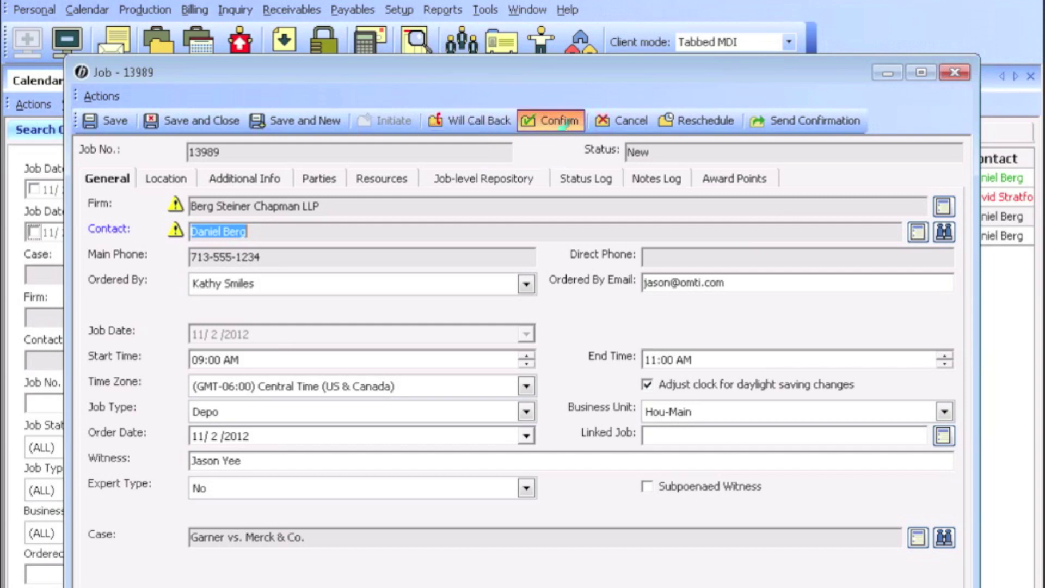
text(Kathy)
text(.)
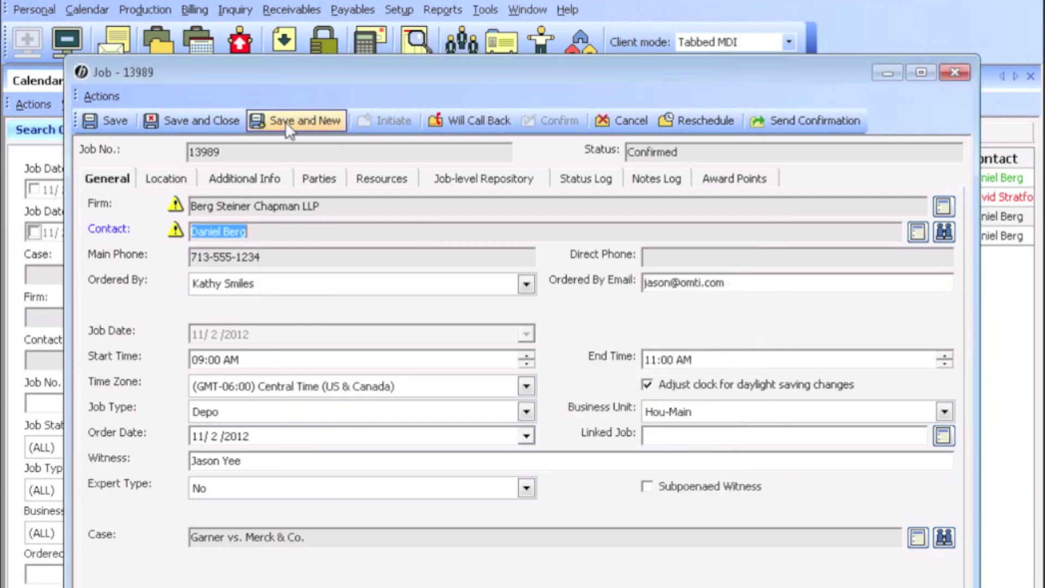
click(201, 119)
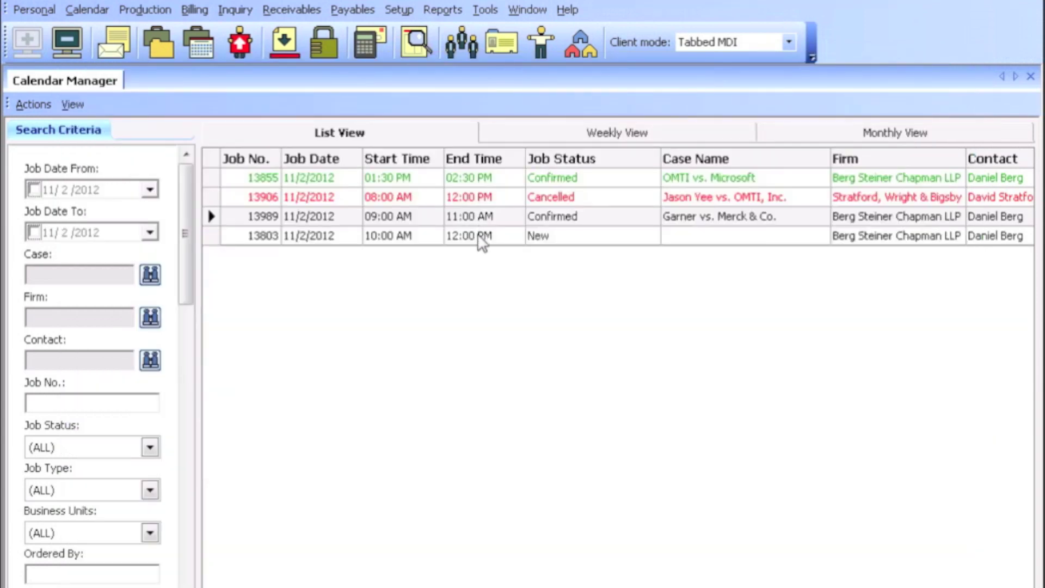
Step: Confirm the 10:00 AM job, complete the "Confirmed by" remark with the contact's first name, and save and close the job
click(482, 240)
double_click(482, 239)
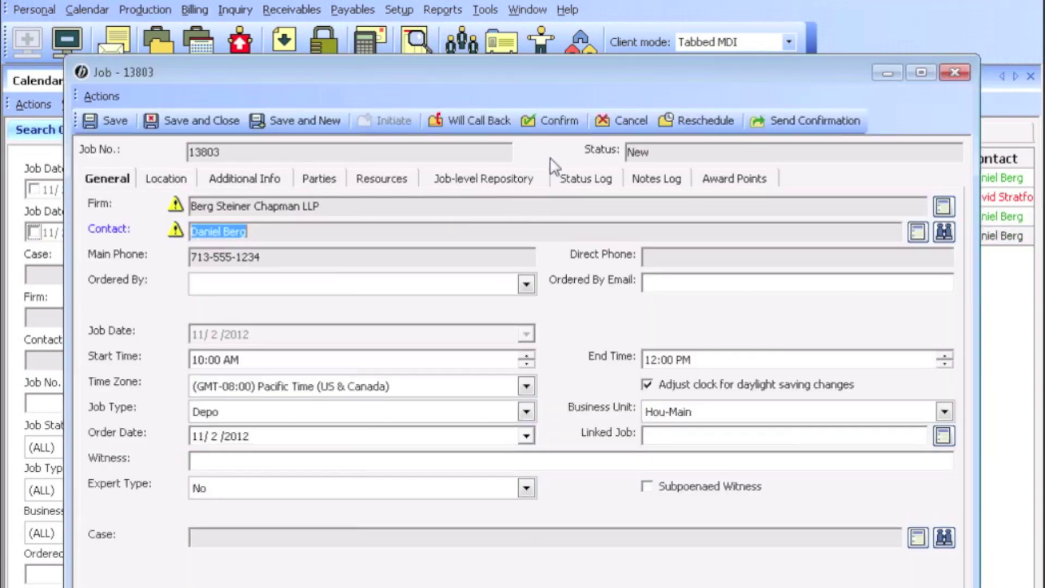
click(549, 121)
text(D)
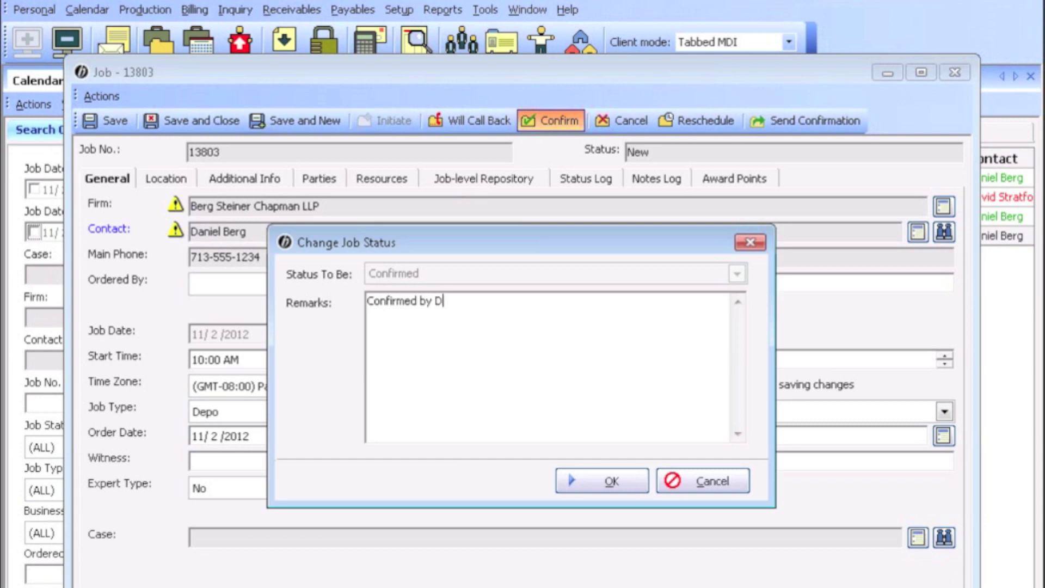
text(aniel.)
click(612, 481)
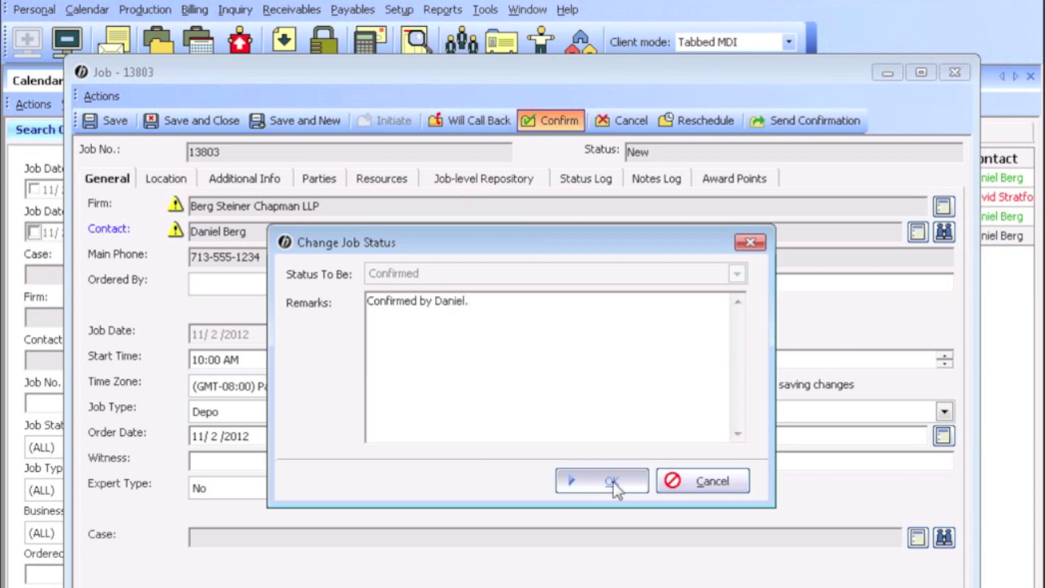
click(215, 120)
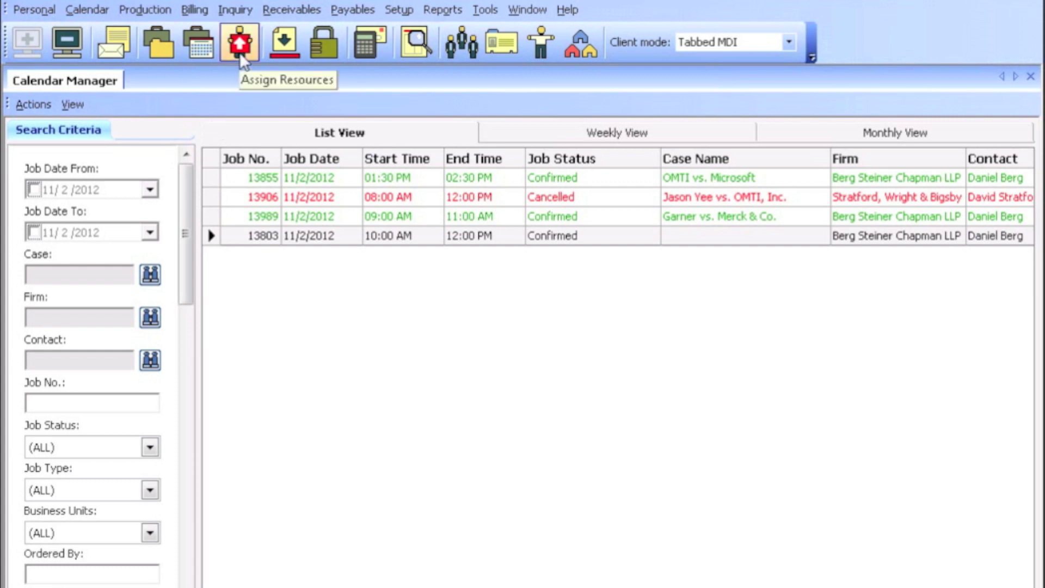
Step: Open Assign Resources for the jobs dated 11/2/2012
click(100, 9)
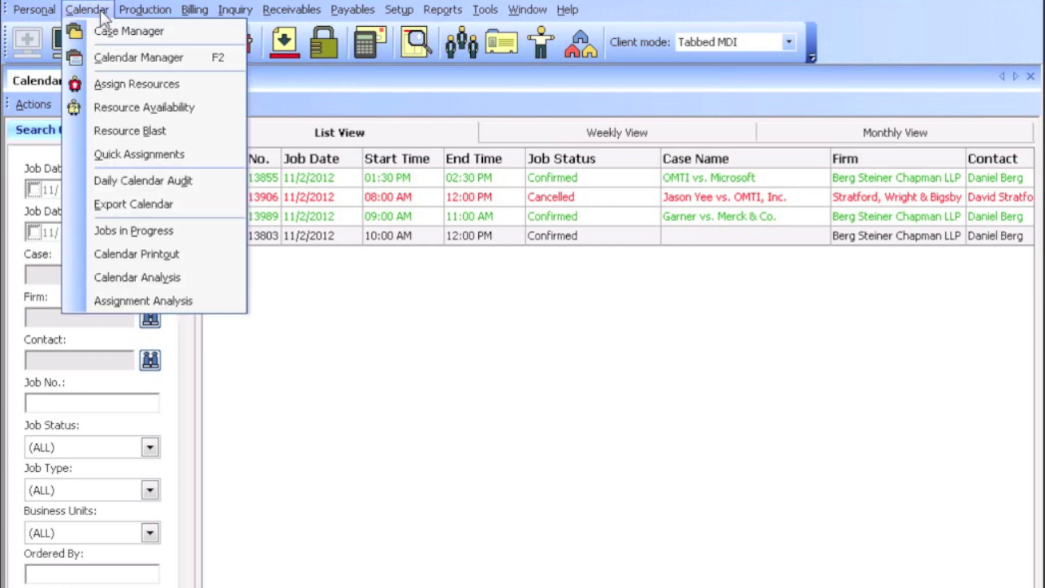
click(203, 86)
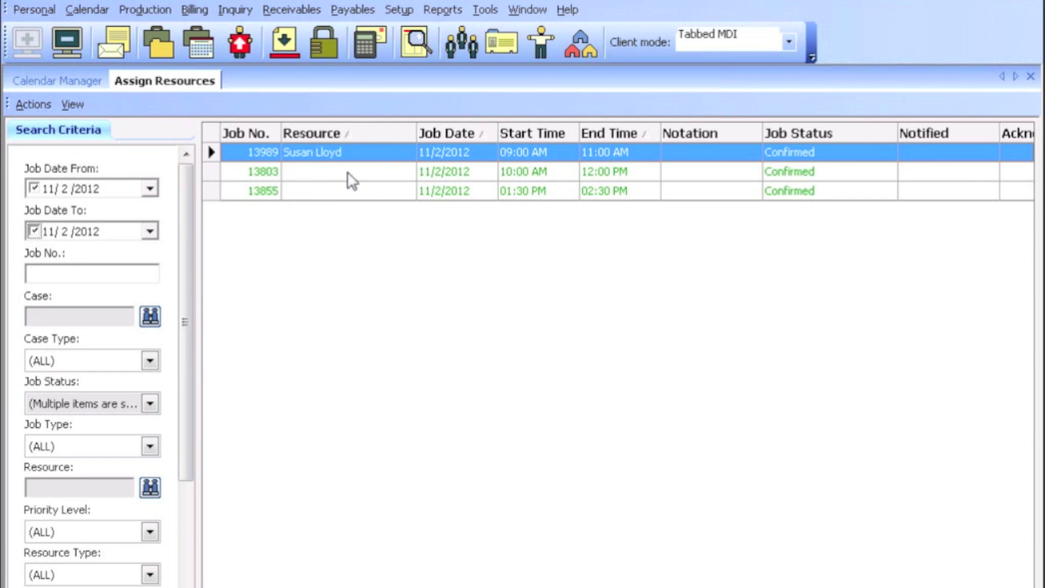
Step: Remove the resource assigned to the 09:00 AM job dated 11/2/2012
click(352, 173)
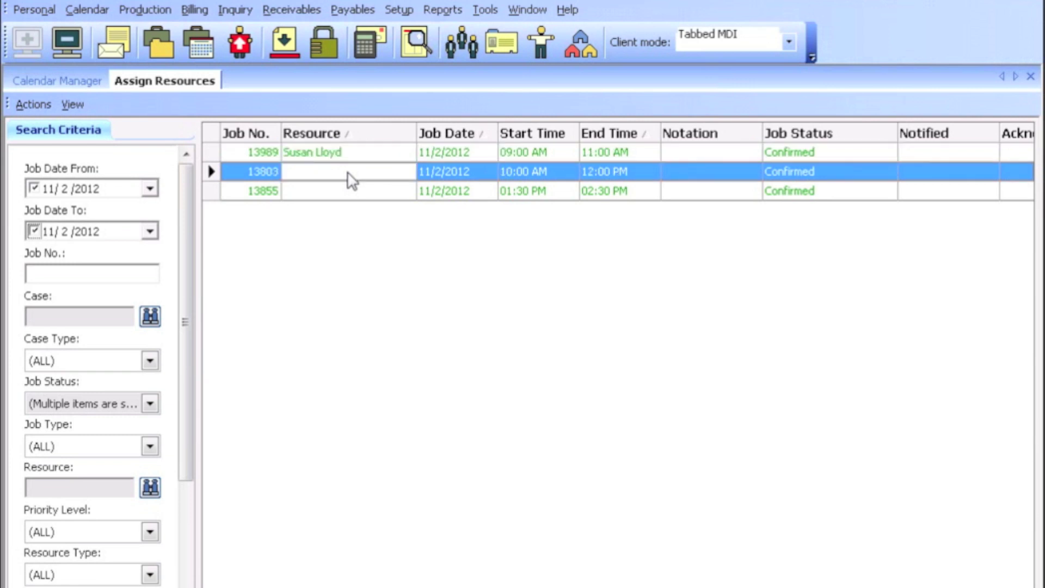
click(341, 154)
right_click(340, 154)
click(365, 190)
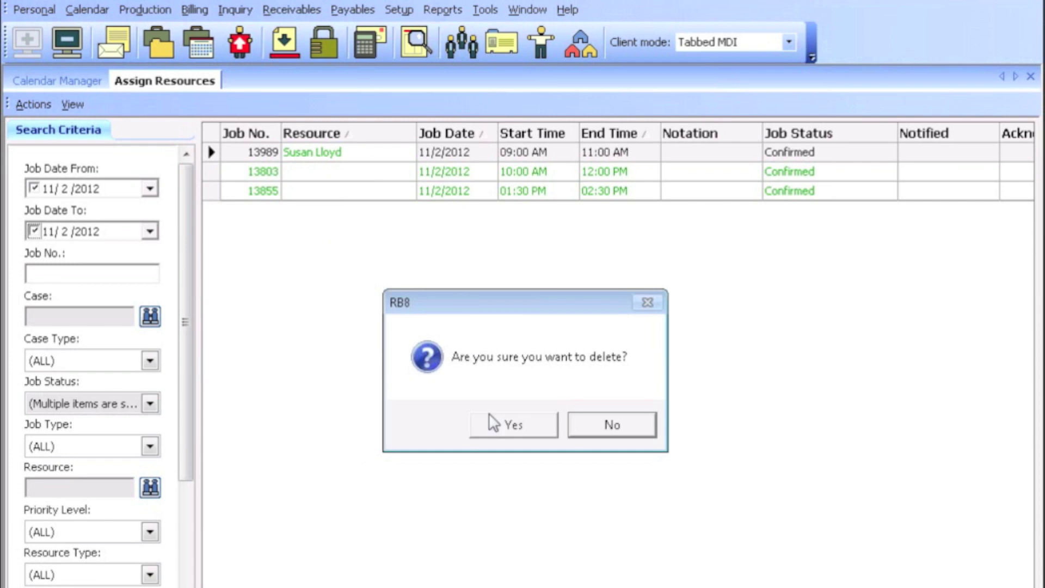
click(492, 425)
Step: Open the resource assignment for the 09:00 AM job and enlarge its window to show all resource details
right_click(345, 156)
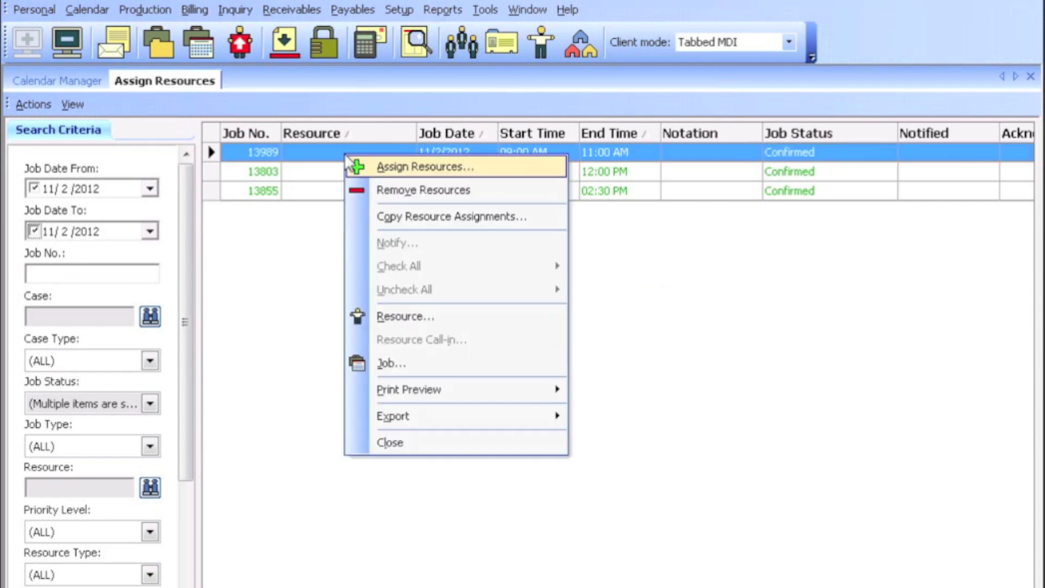
click(384, 170)
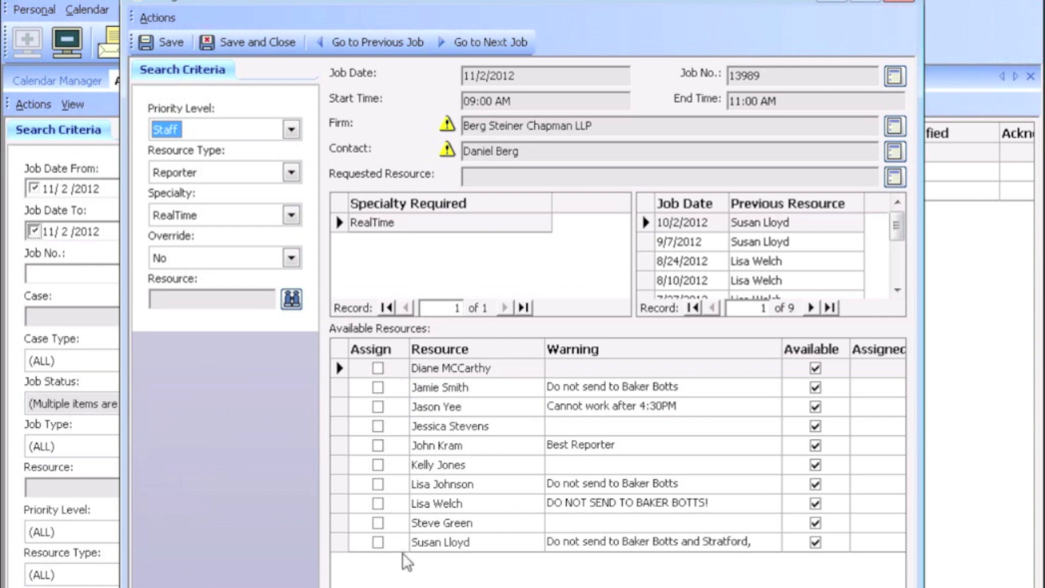
click(403, 232)
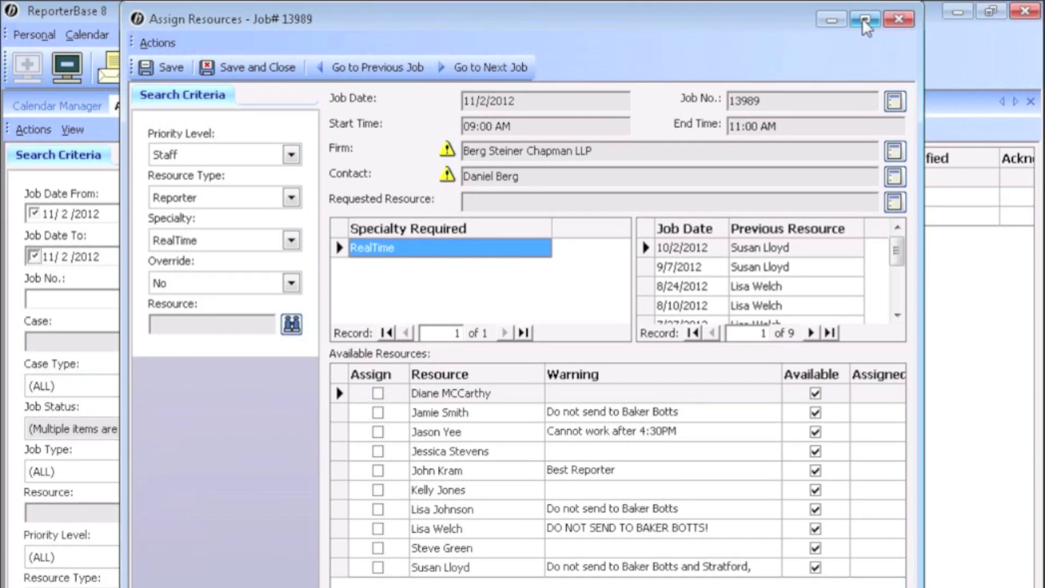
click(865, 1)
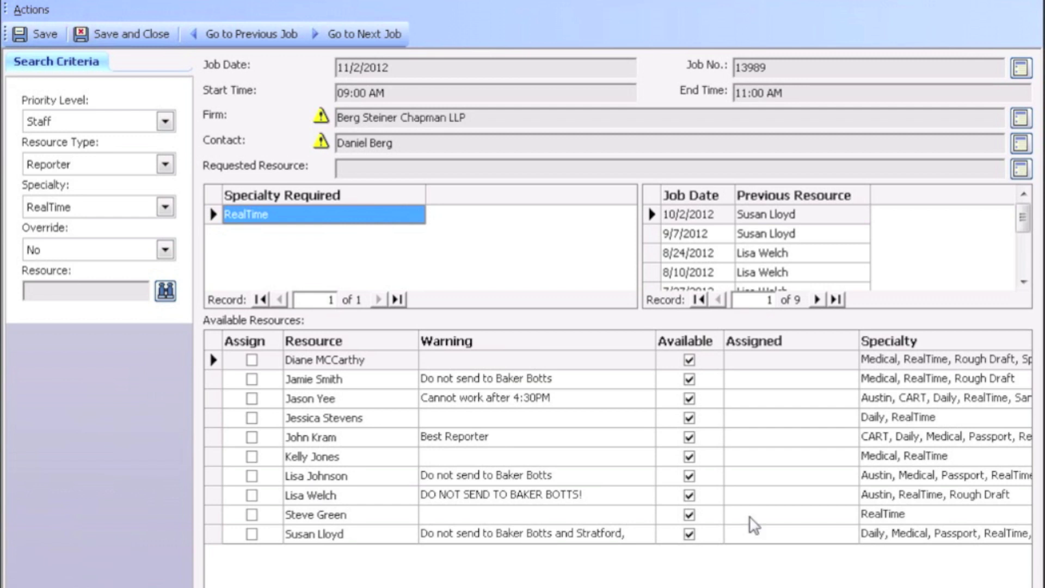
click(1026, 586)
Step: Check the previous resources, assign the reporter from the 10/2/2012 job to the 09:00 AM job, and save
click(753, 238)
scroll(753, 238, down, 3)
scroll(756, 248, up, 3)
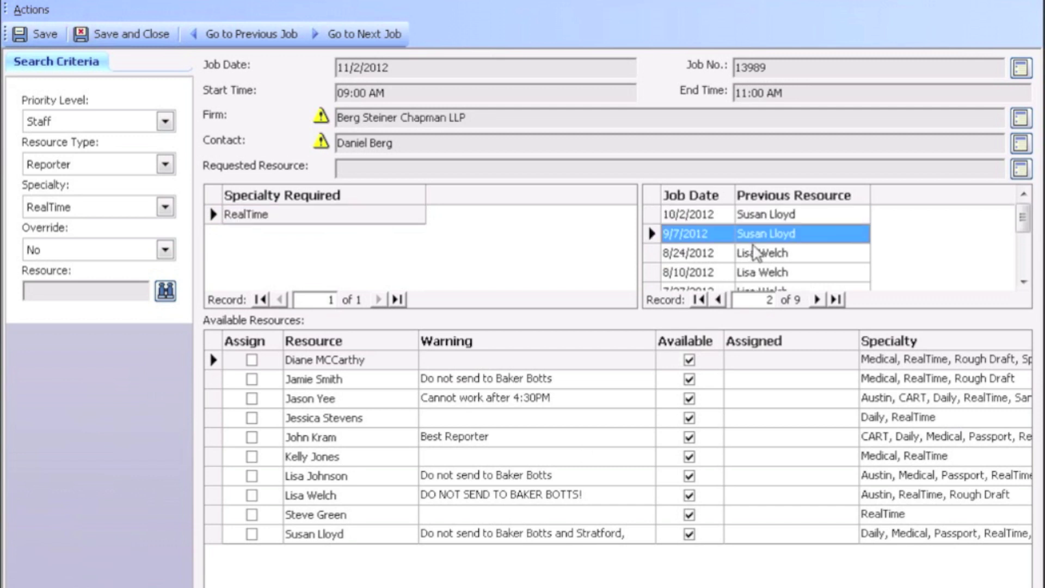
click(745, 219)
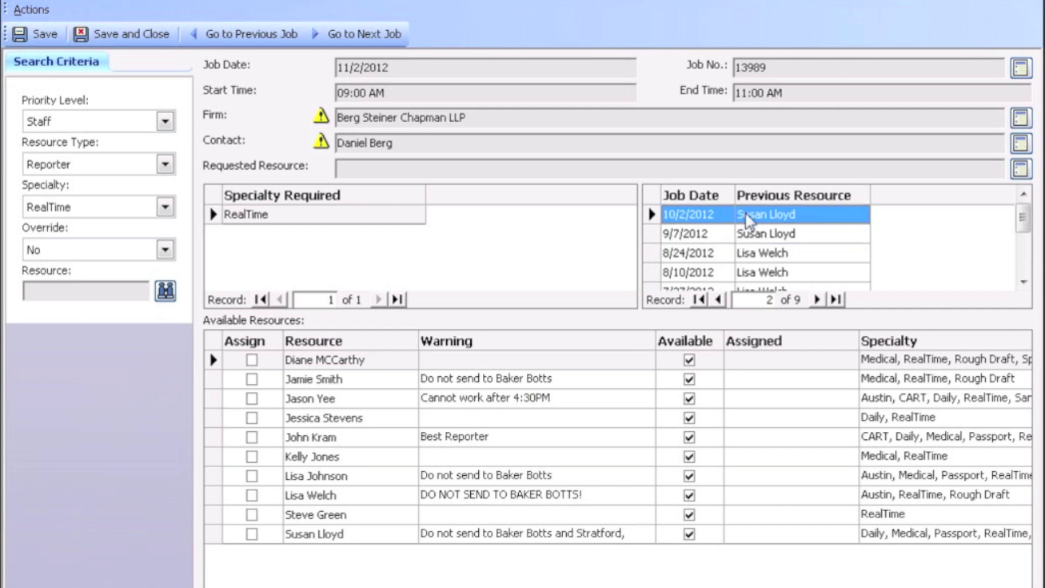
click(251, 534)
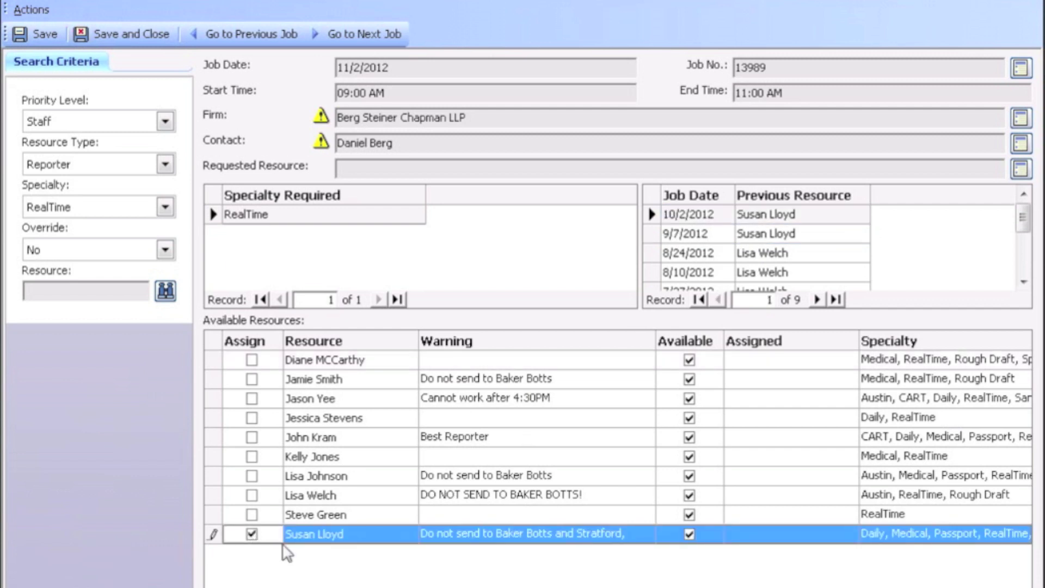
click(49, 38)
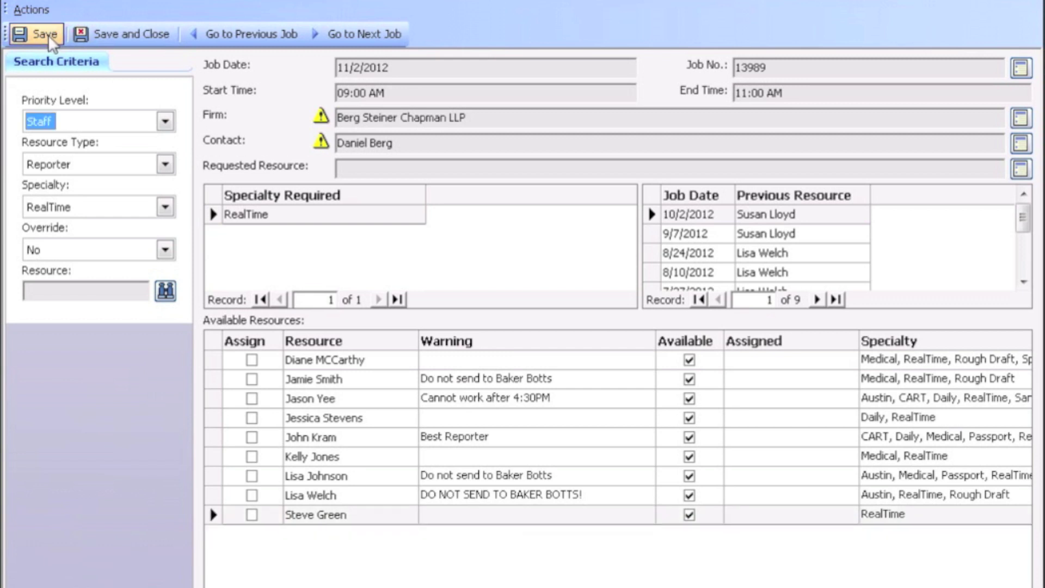
Step: Go to the 10:00 AM job's resource assignment and check it against the job list behind the window
click(354, 38)
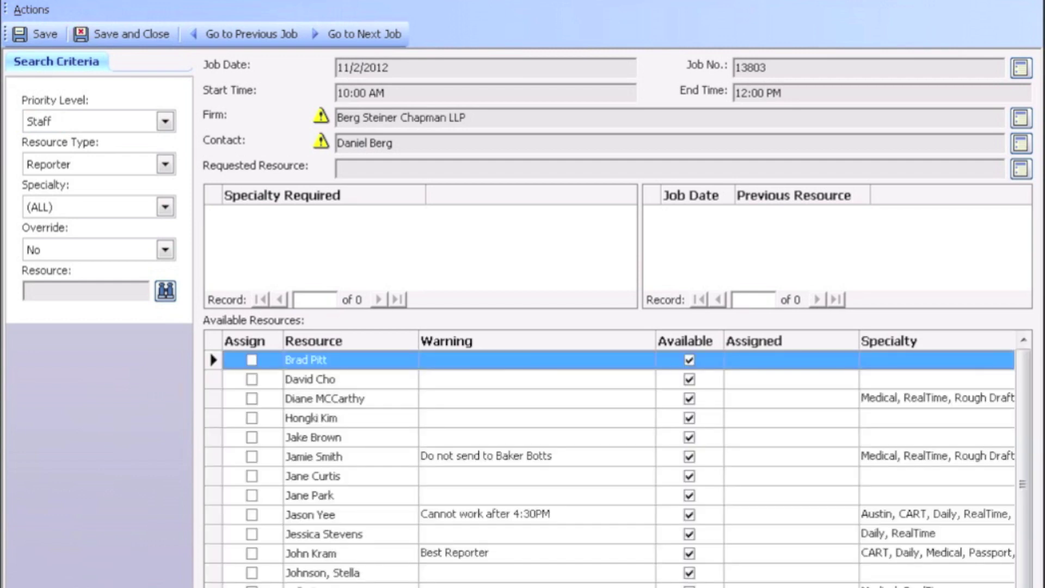
click(274, 226)
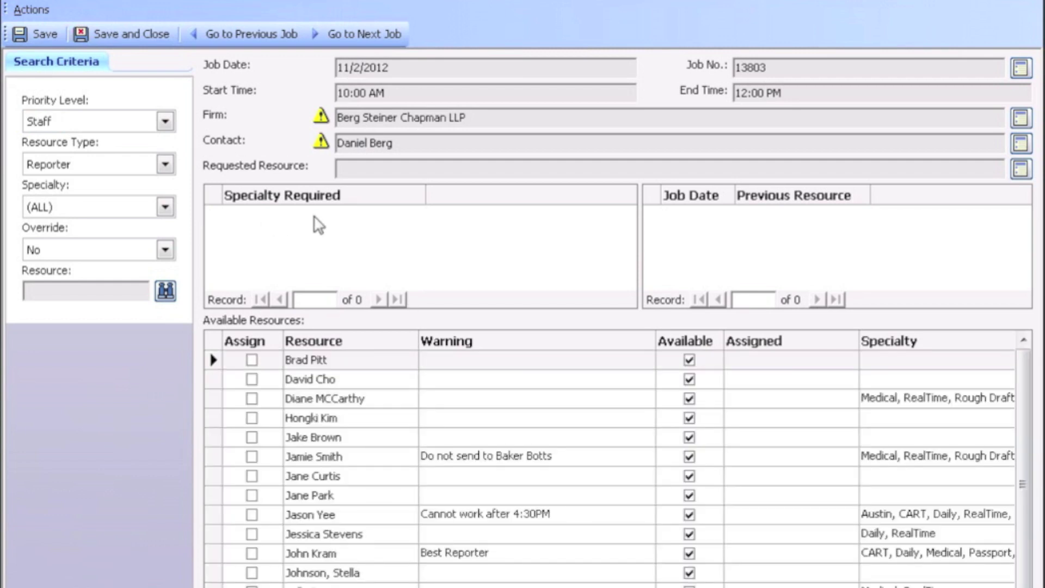
scroll(610, 468, down, 1)
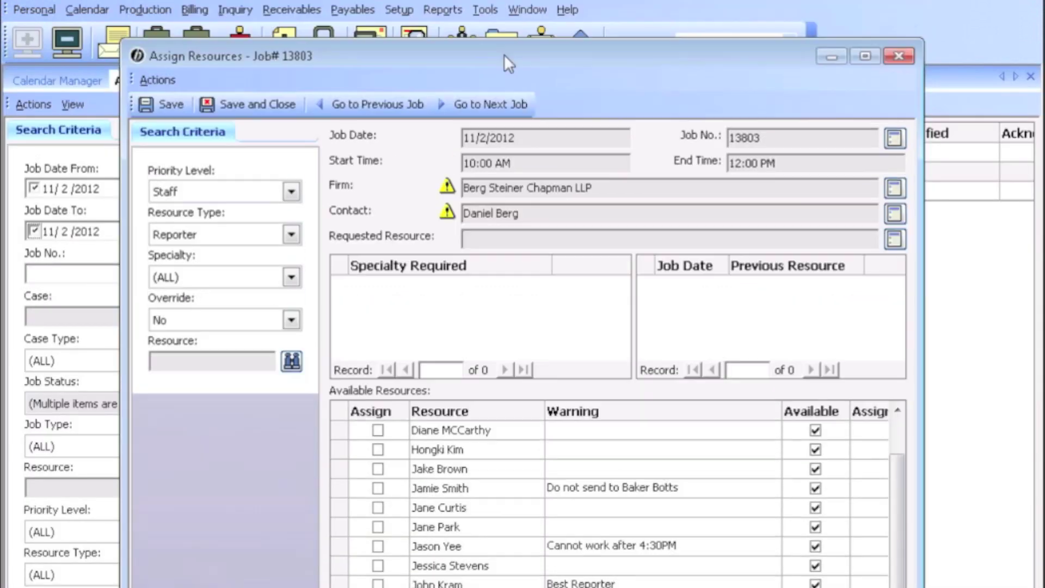
drag(504, 54, 506, 199)
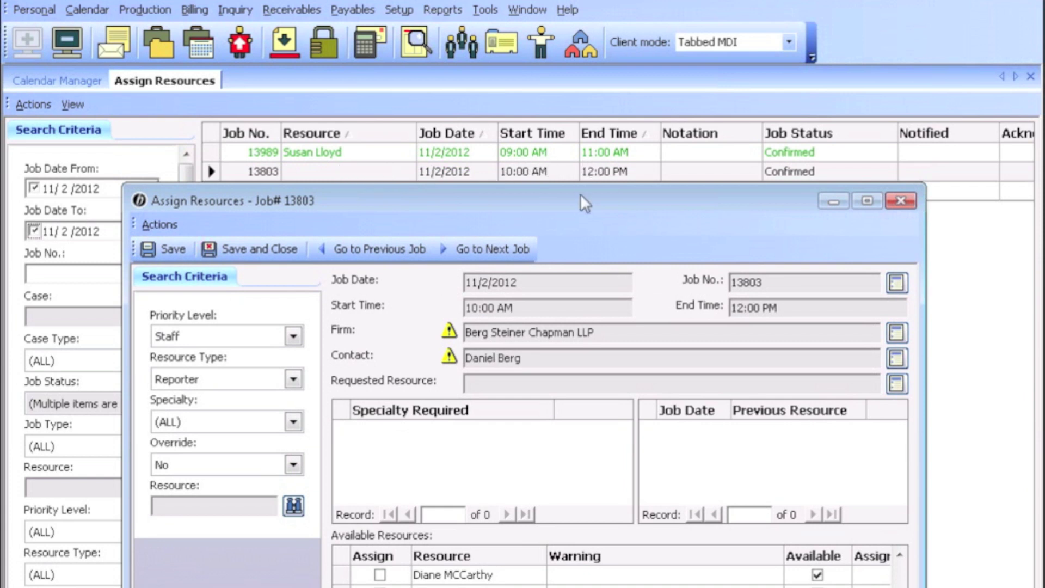
drag(578, 194, 576, 1)
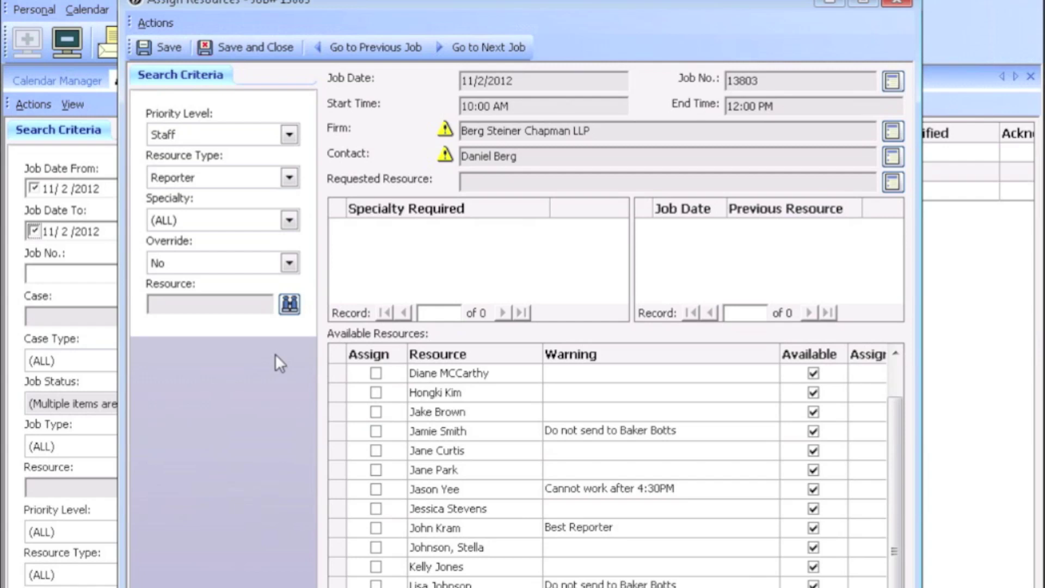
Step: Set Override to Yes for the 10:00 AM job, look up the 09:00 AM job's reporter by first name, assign that reporter, and save
click(289, 263)
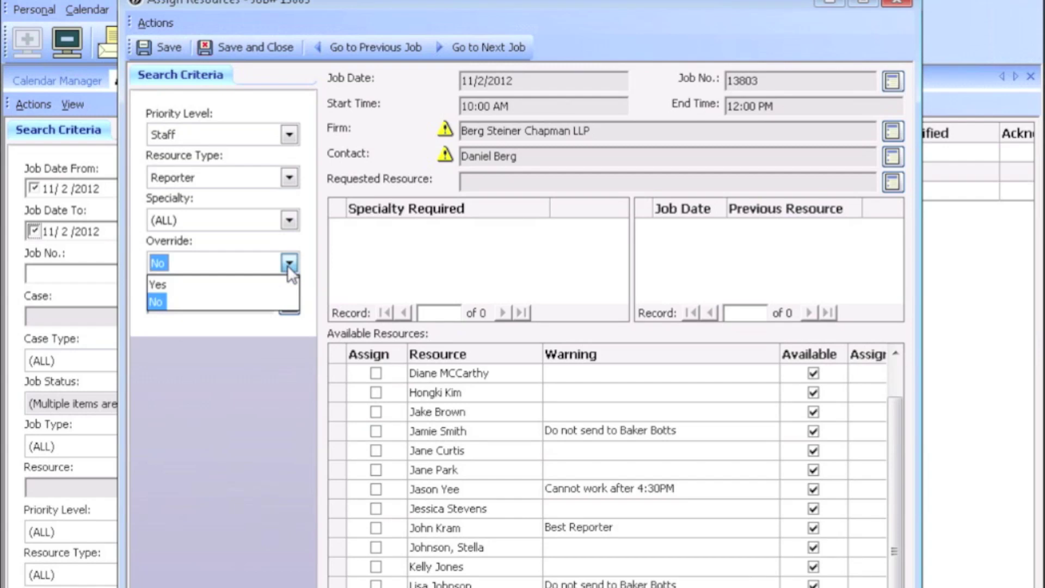
click(206, 286)
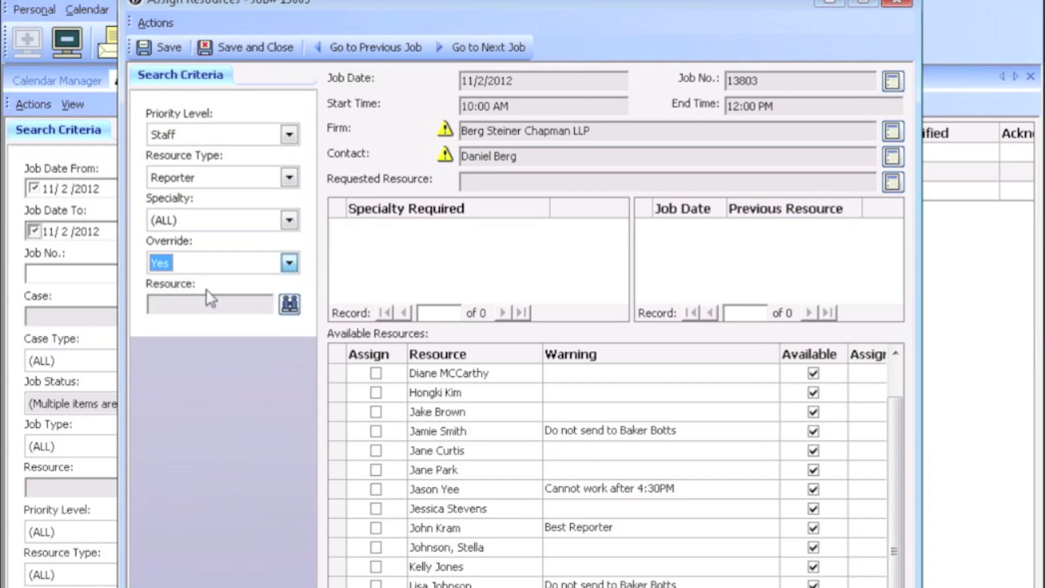
click(178, 304)
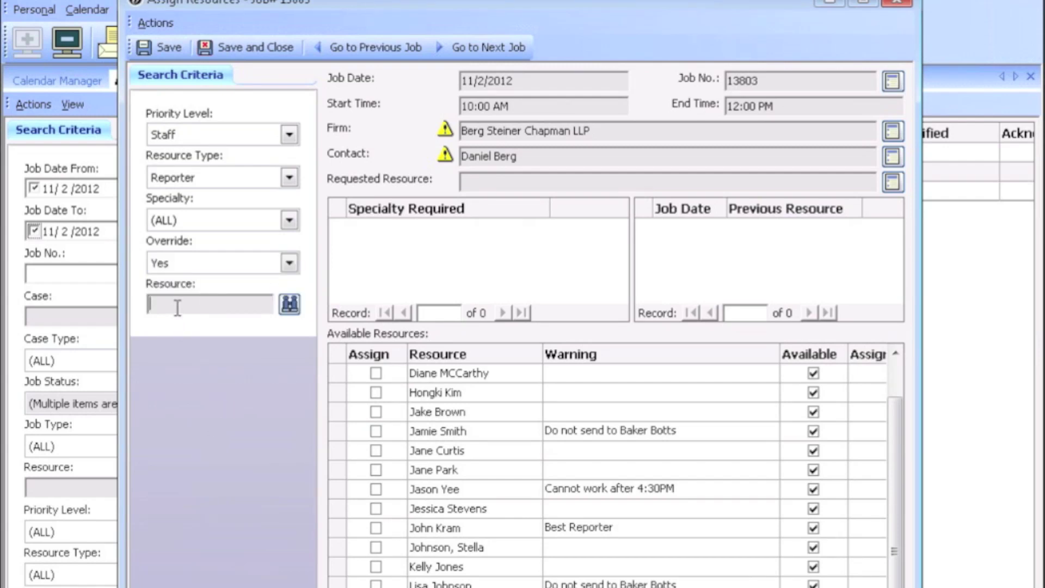
click(290, 304)
text(susan)
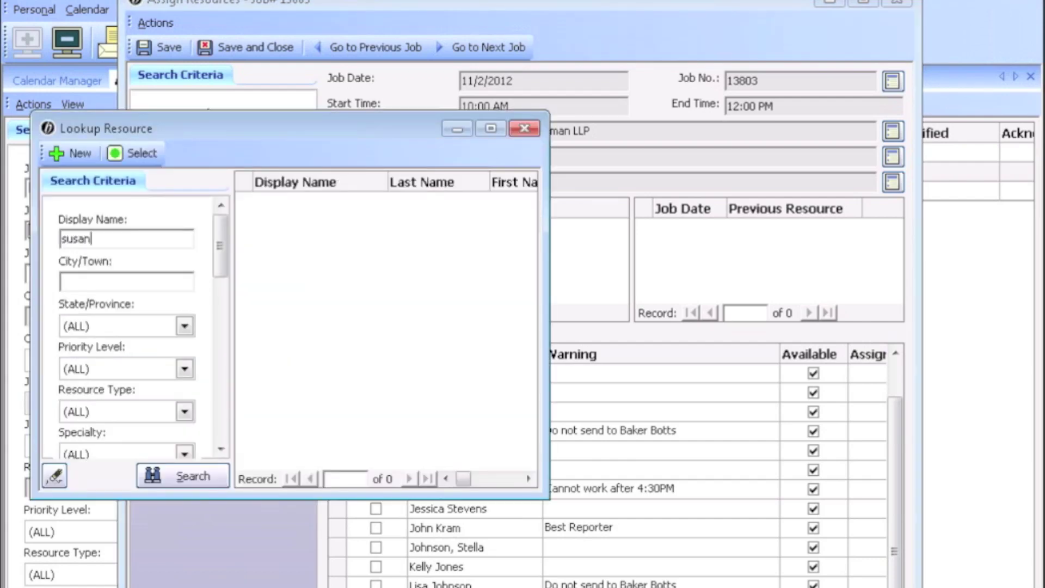
key(Return)
key(Down)
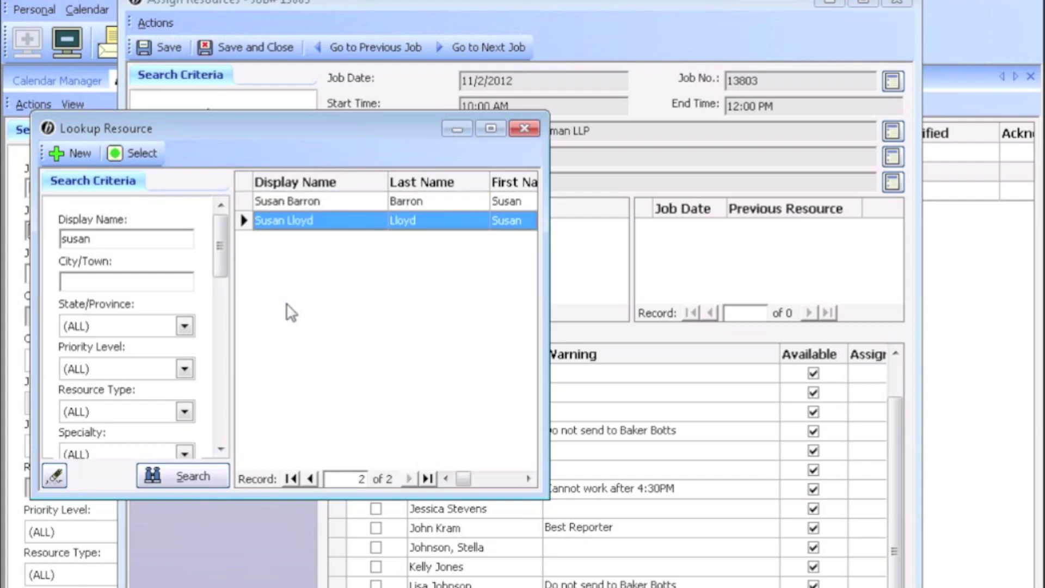
key(Return)
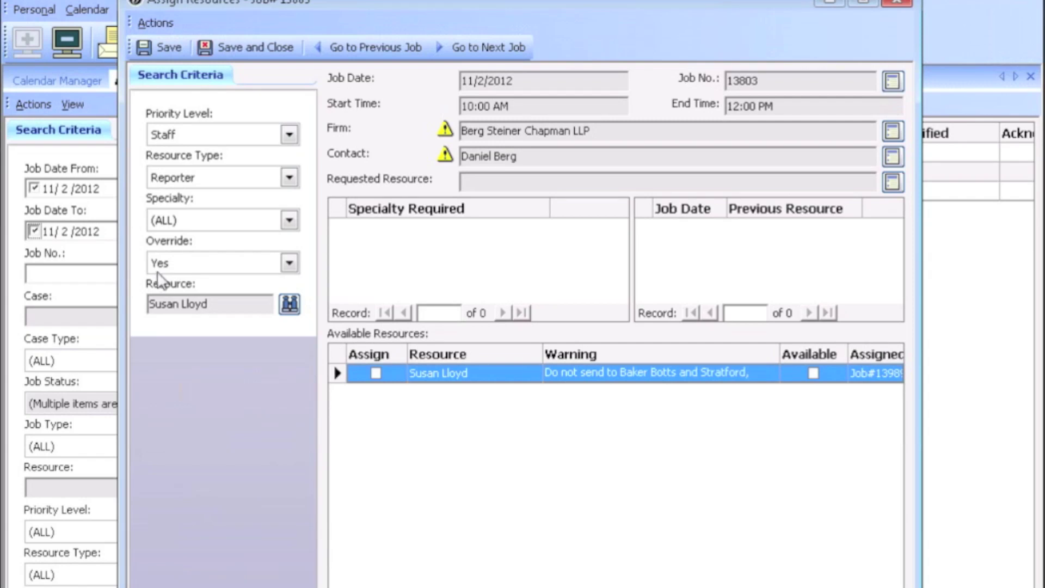
click(375, 373)
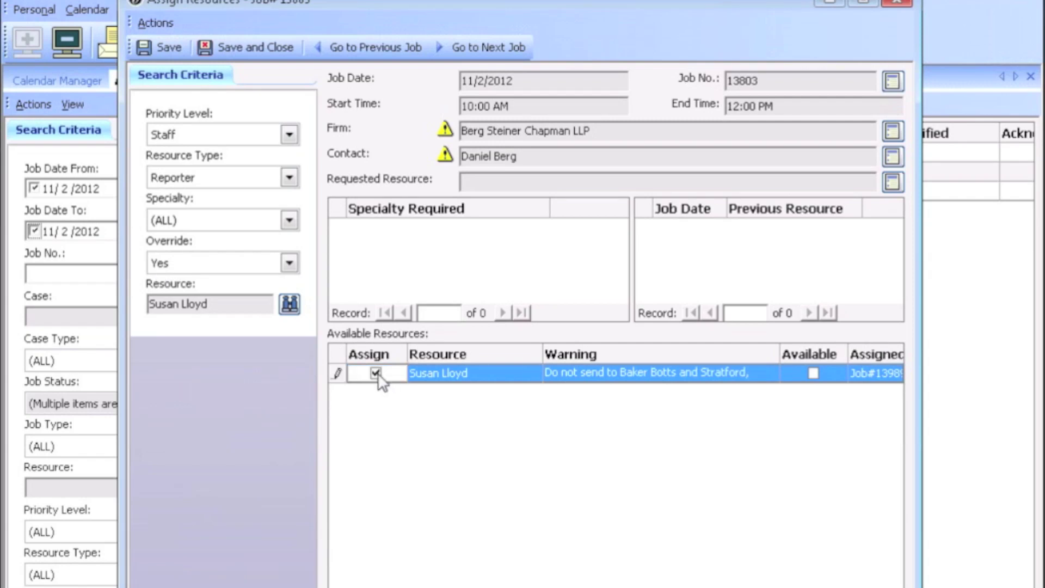
click(158, 48)
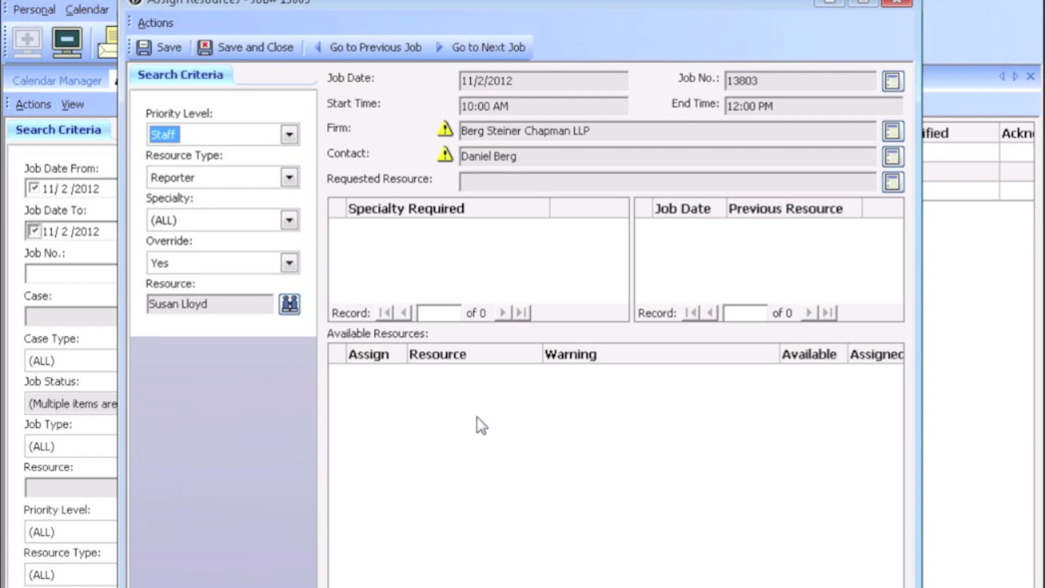
Step: For the 01:30 PM job, clear the Resource filter, set Override to No, assign the reporter flagged "Cannot work after 4:30PM", and save and close
click(492, 47)
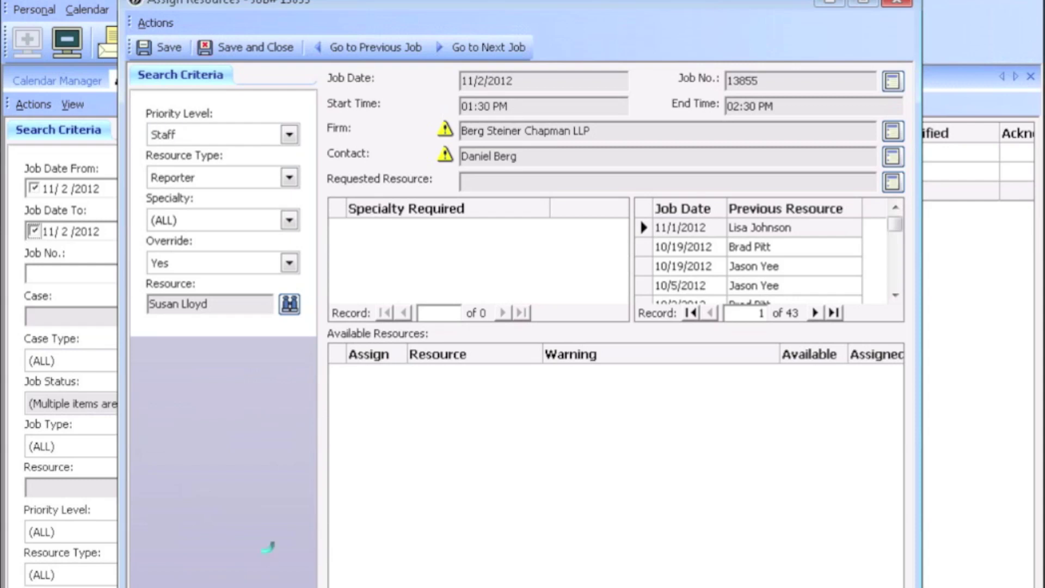
click(243, 305)
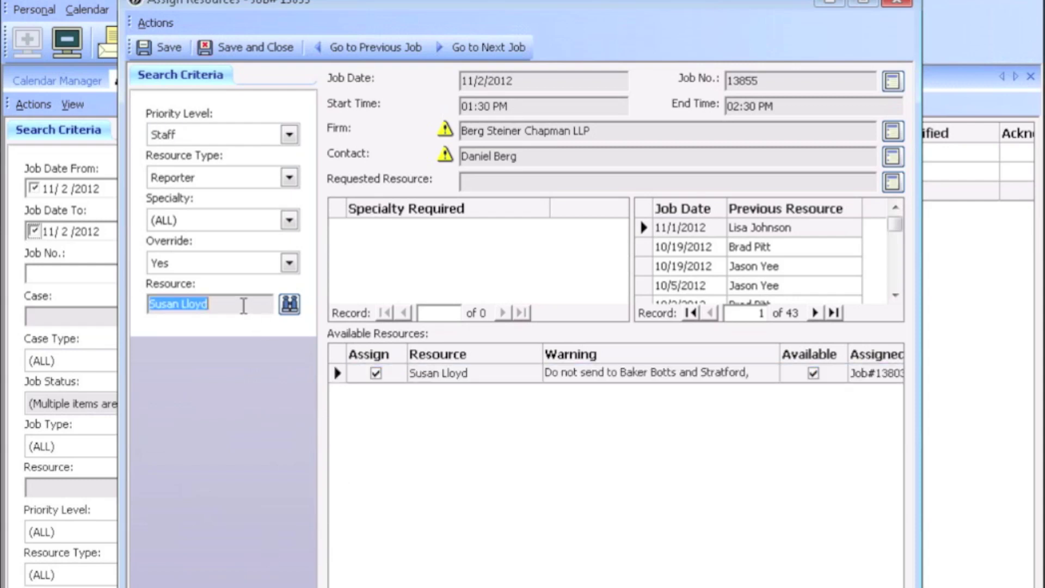
key(Delete)
click(289, 262)
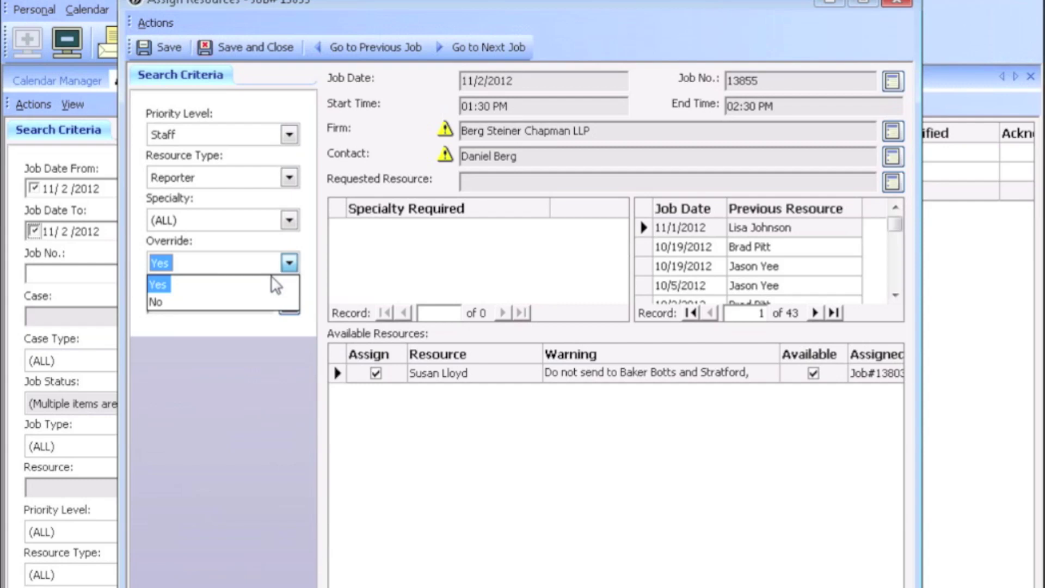
click(221, 302)
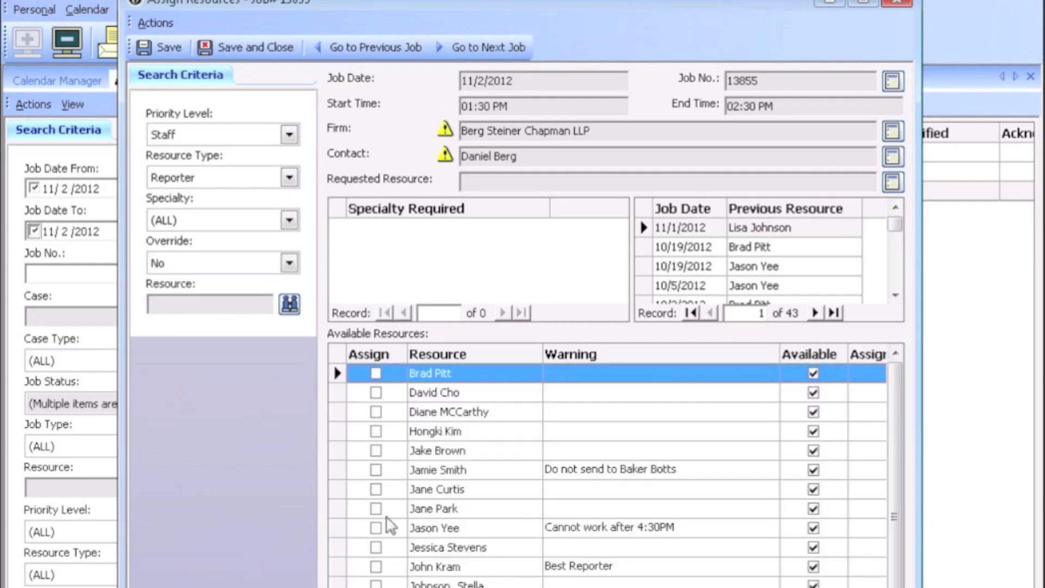
click(375, 528)
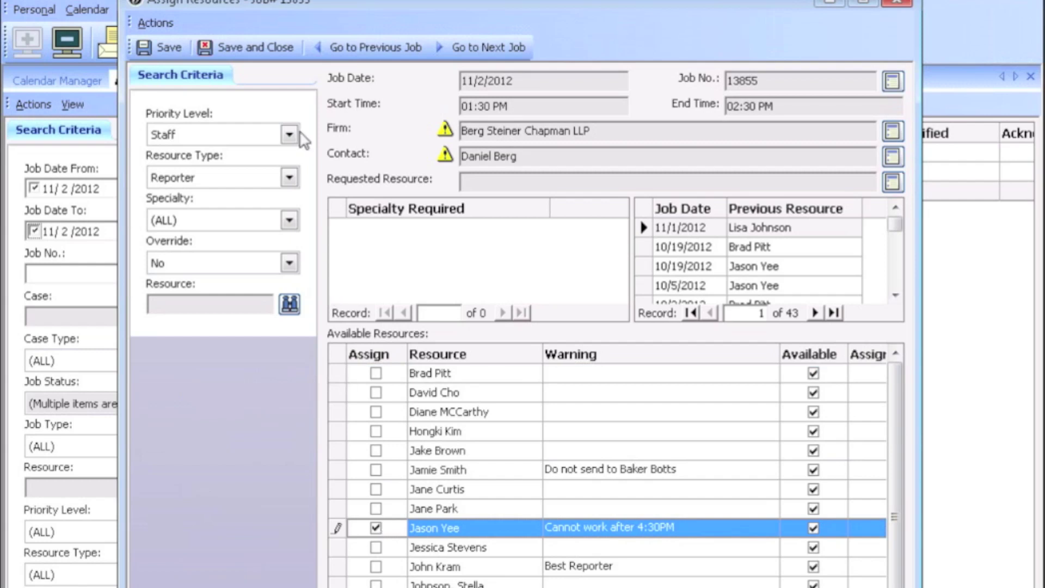
click(239, 47)
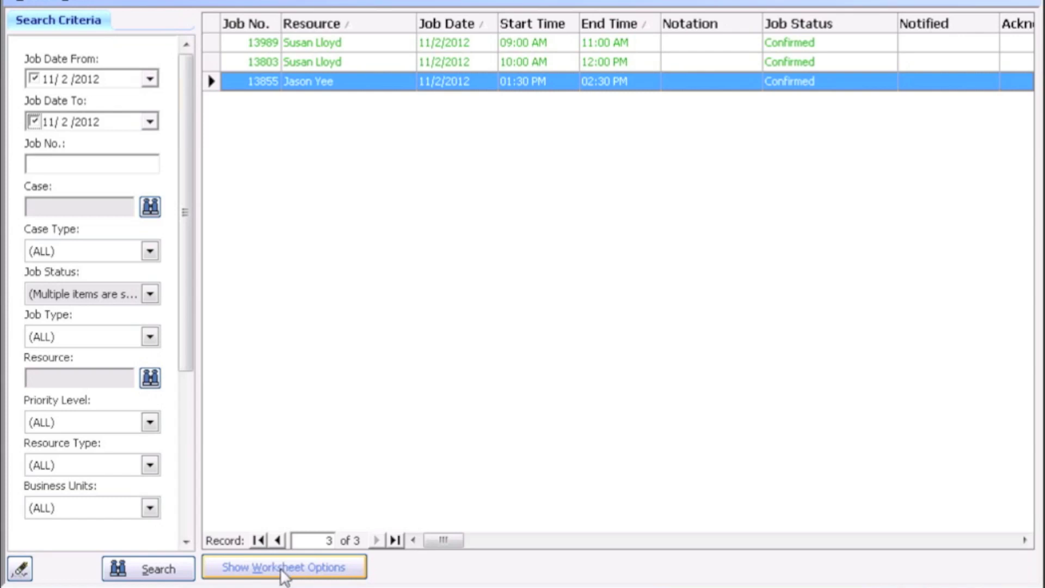
Step: Show the worksheet options and toggle Attach Repository Files for Email, leaving it enabled
click(282, 568)
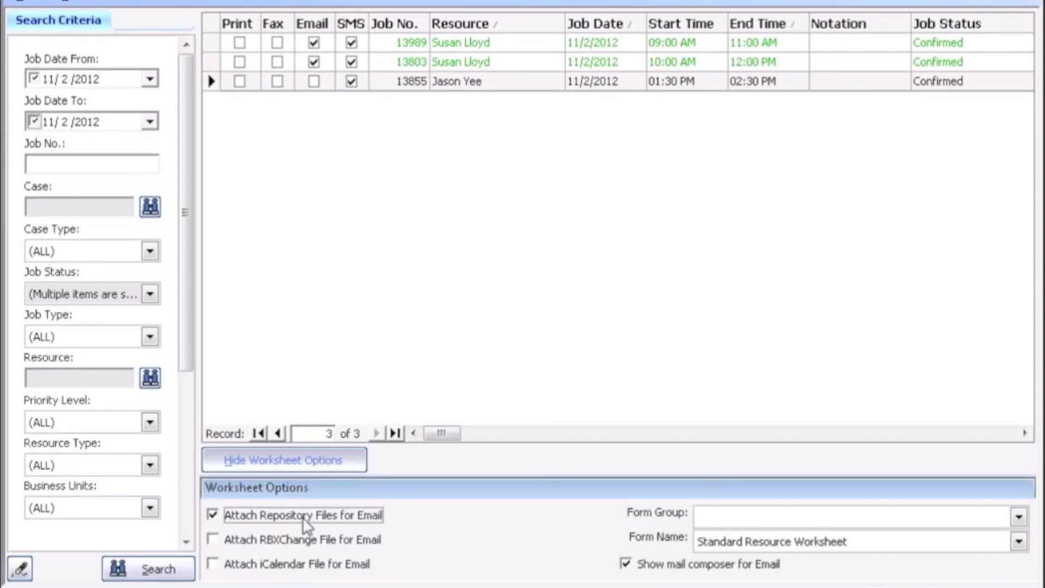
click(307, 516)
click(308, 516)
click(307, 516)
click(307, 516)
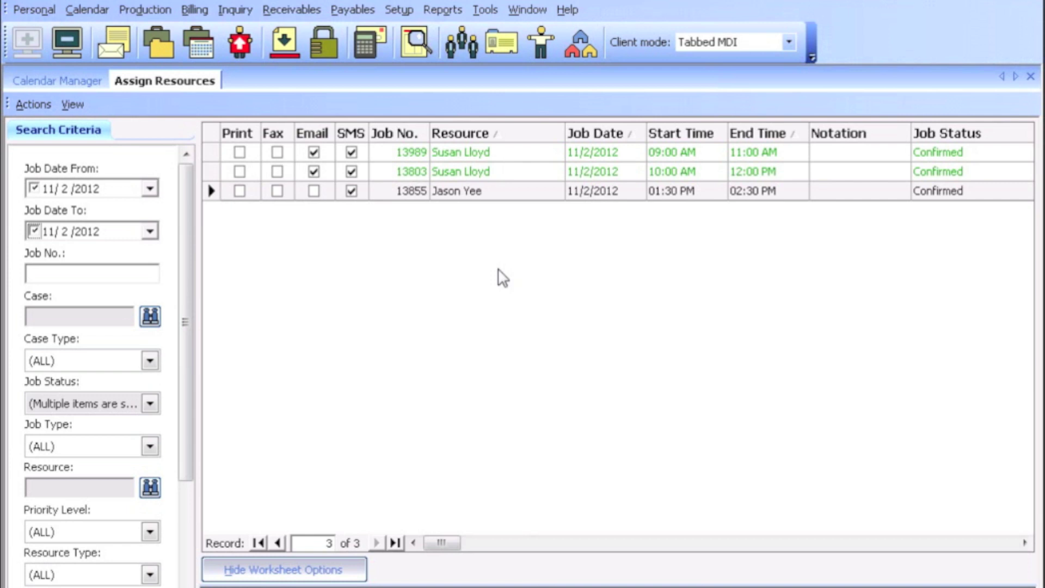
Step: Start notifying the resources assigned to the 11/2/2012 jobs
right_click(464, 83)
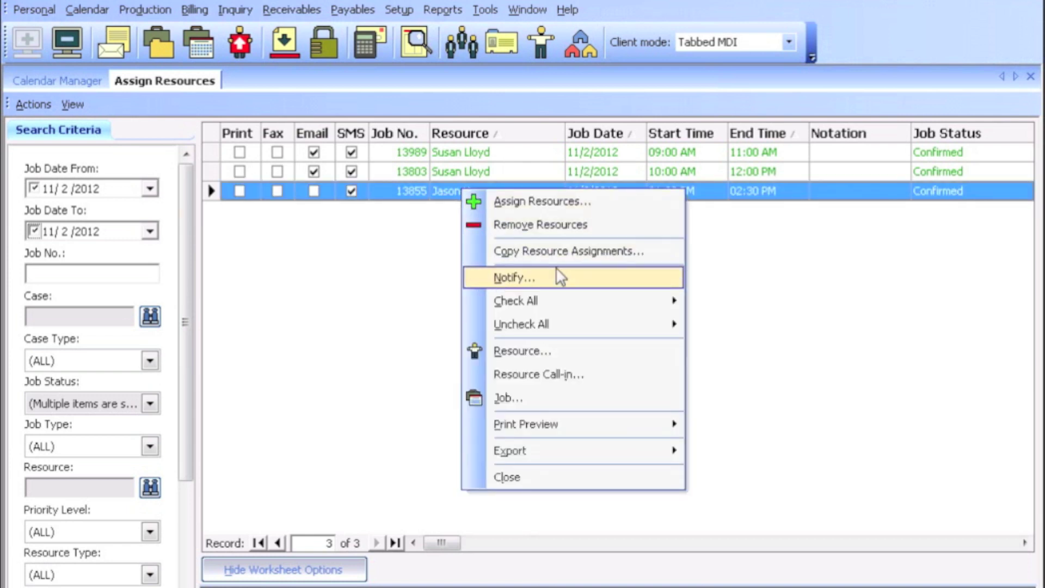